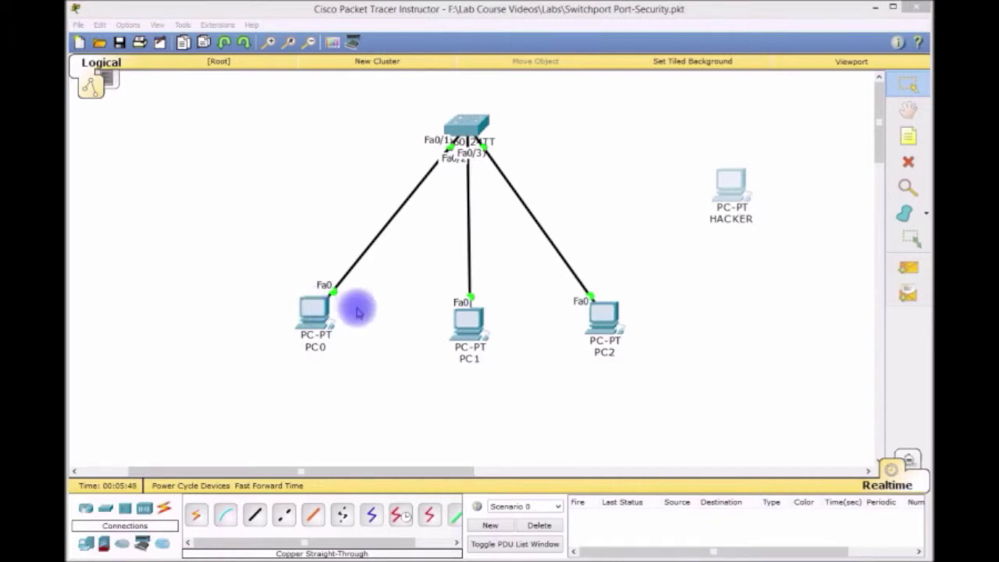
# Check PC0's IP configuration in its enlarged device window.
pyautogui.click(306, 303)
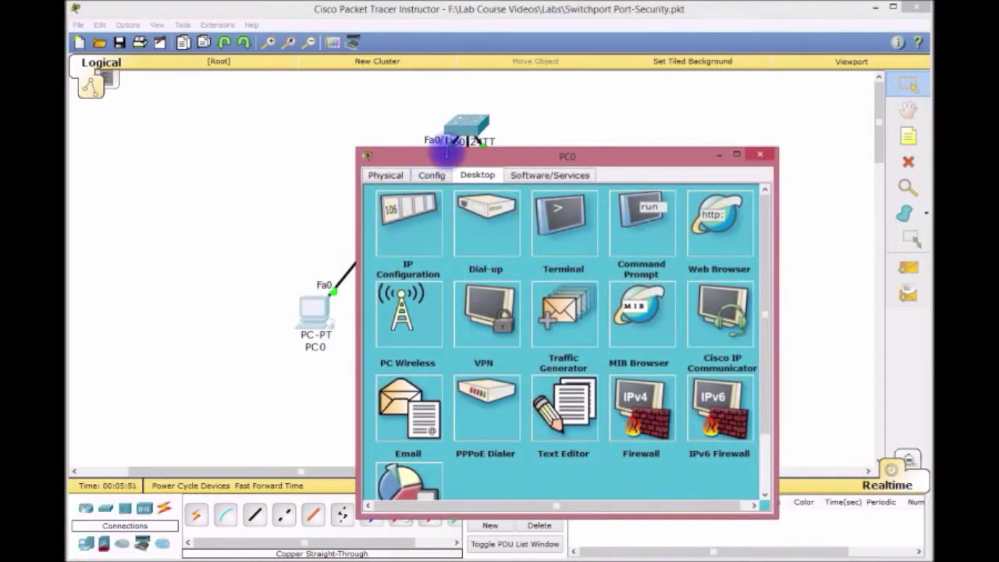
pyautogui.moveTo(451, 160); pyautogui.dragTo(145, 7)
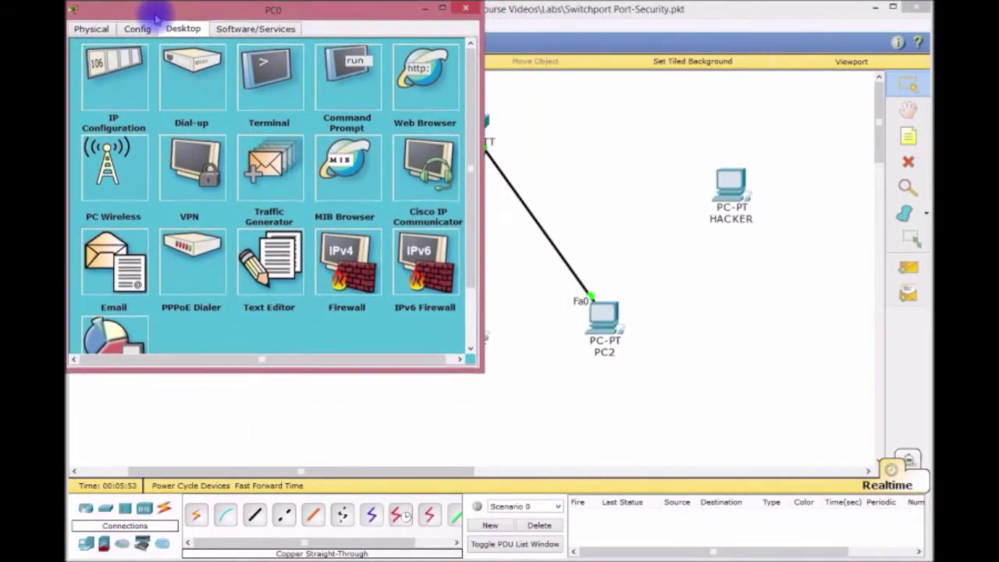
pyautogui.moveTo(484, 367); pyautogui.dragTo(923, 556)
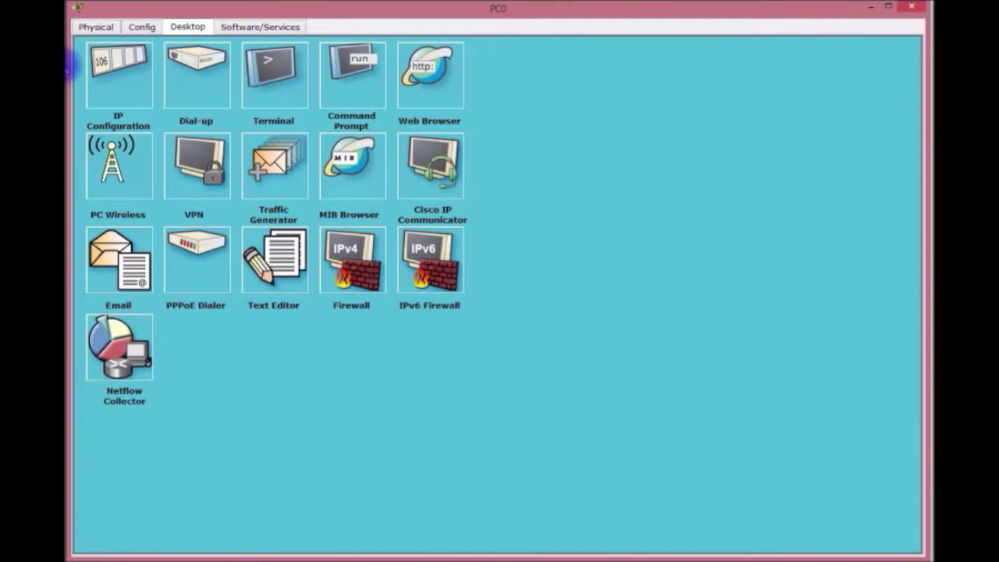
pyautogui.click(99, 63)
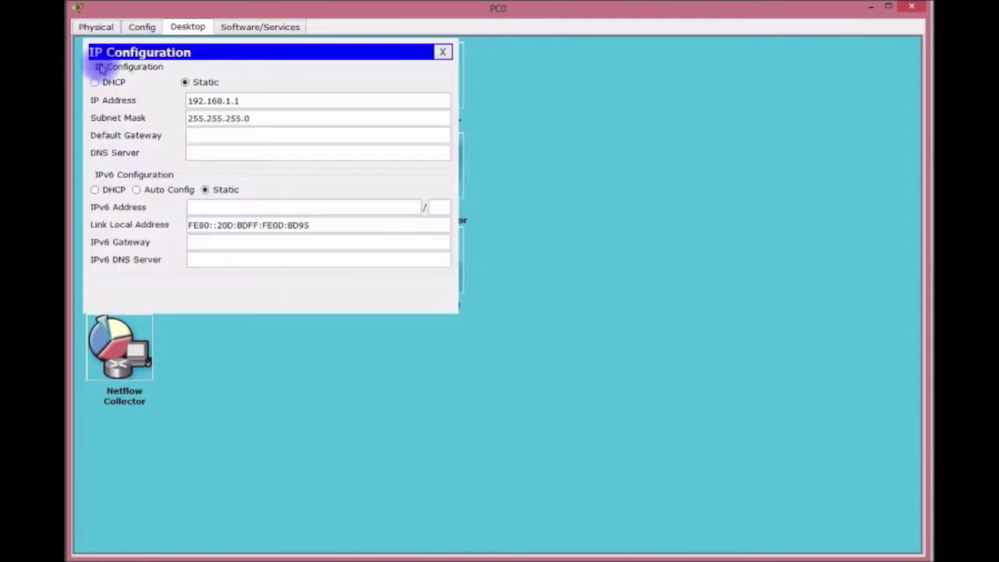
pyautogui.click(442, 52)
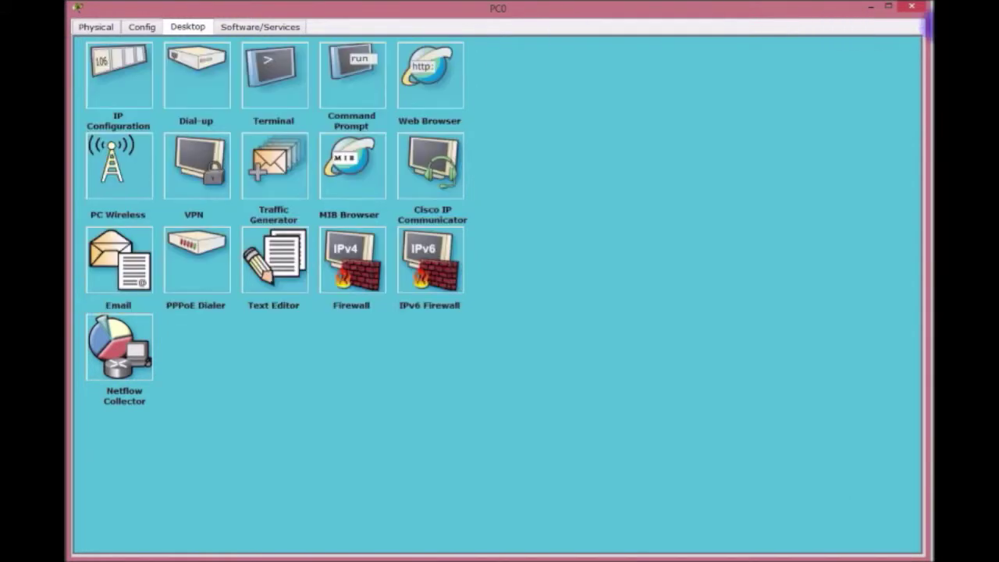
pyautogui.click(869, 7)
# Check PC1's IP configuration.
pyautogui.click(468, 320)
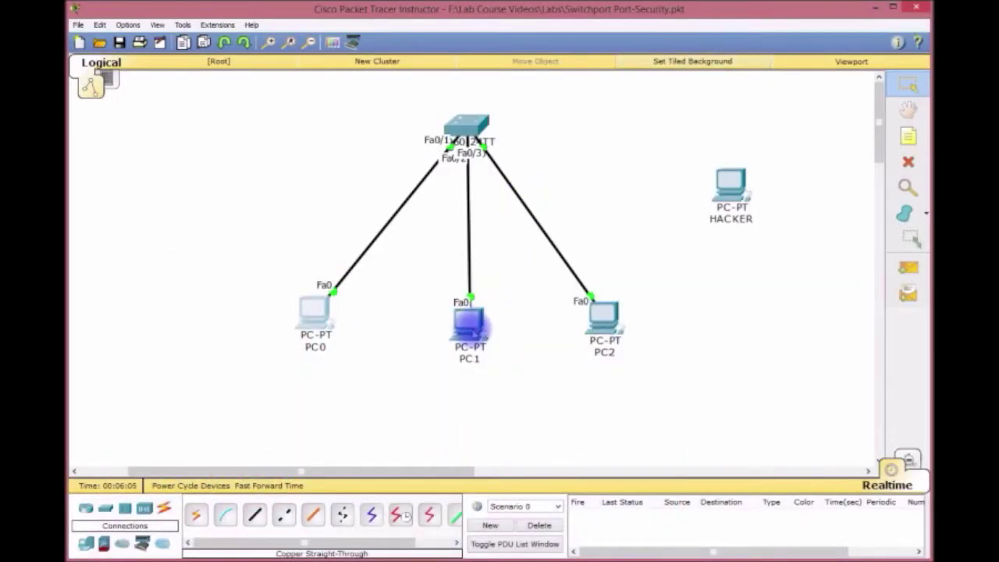
pyautogui.moveTo(360, 152); pyautogui.dragTo(76, 8)
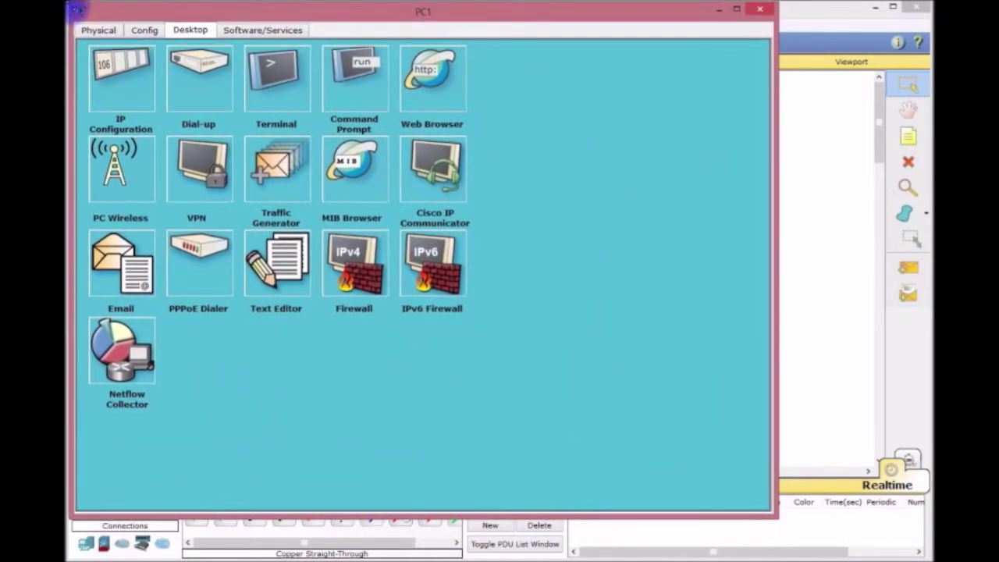
pyautogui.click(117, 78)
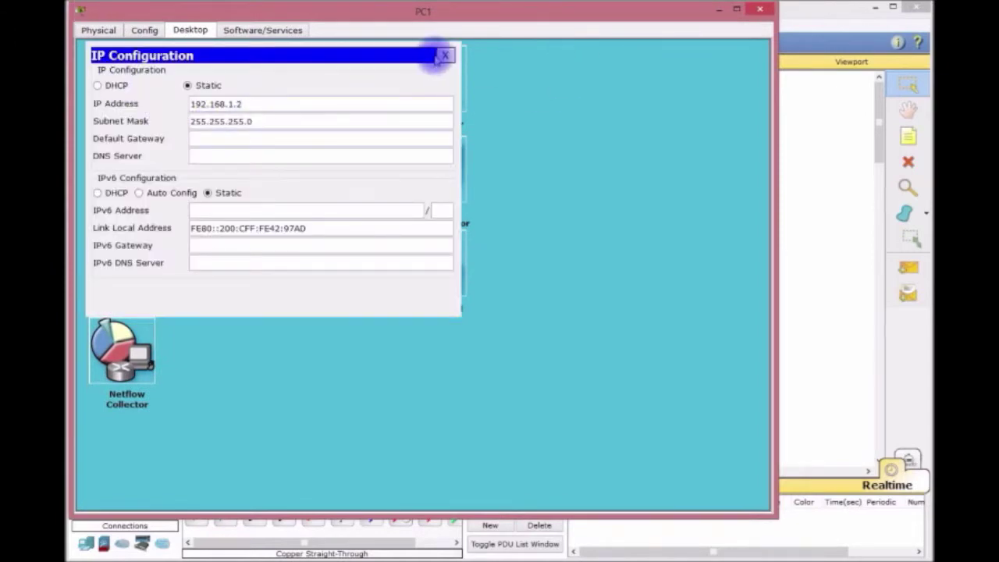
pyautogui.click(444, 55)
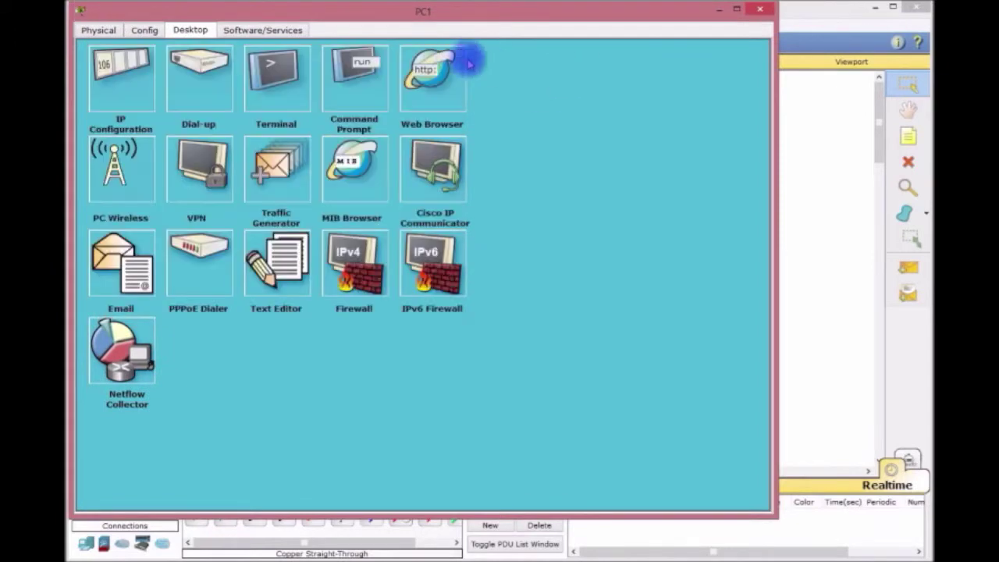
pyautogui.click(717, 9)
# Check PC2's IP configuration.
pyautogui.click(609, 314)
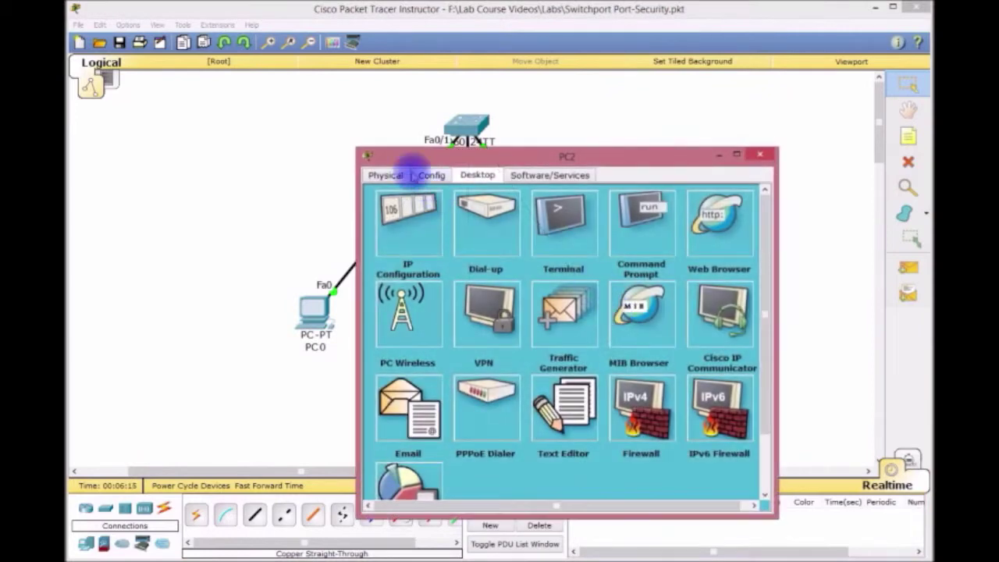
pyautogui.click(358, 150)
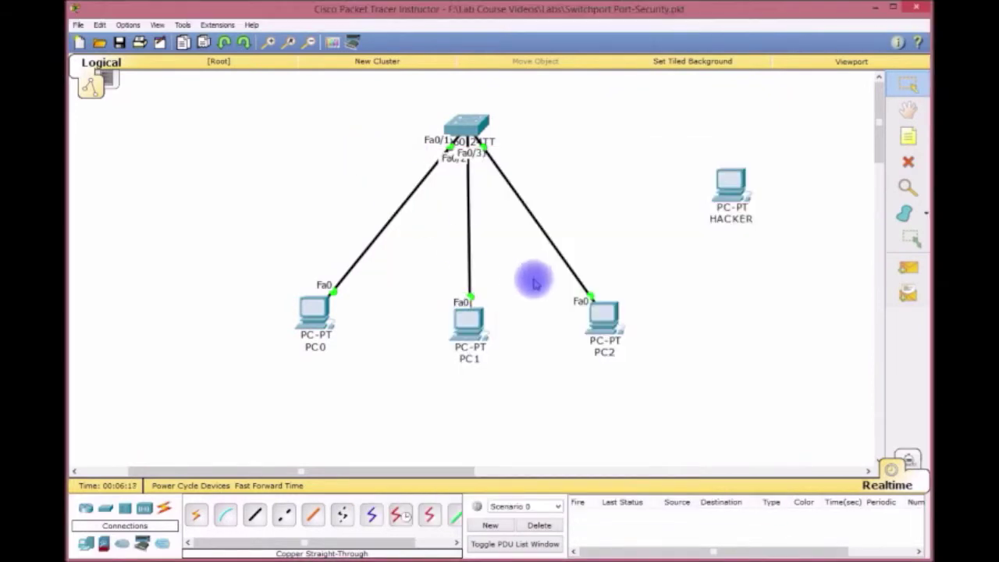
pyautogui.click(603, 313)
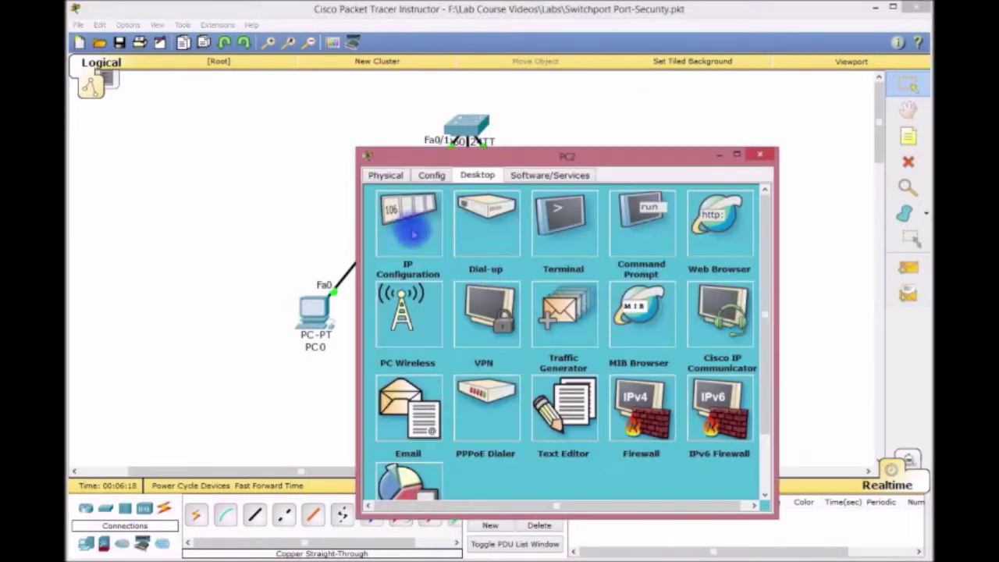
pyautogui.click(358, 154)
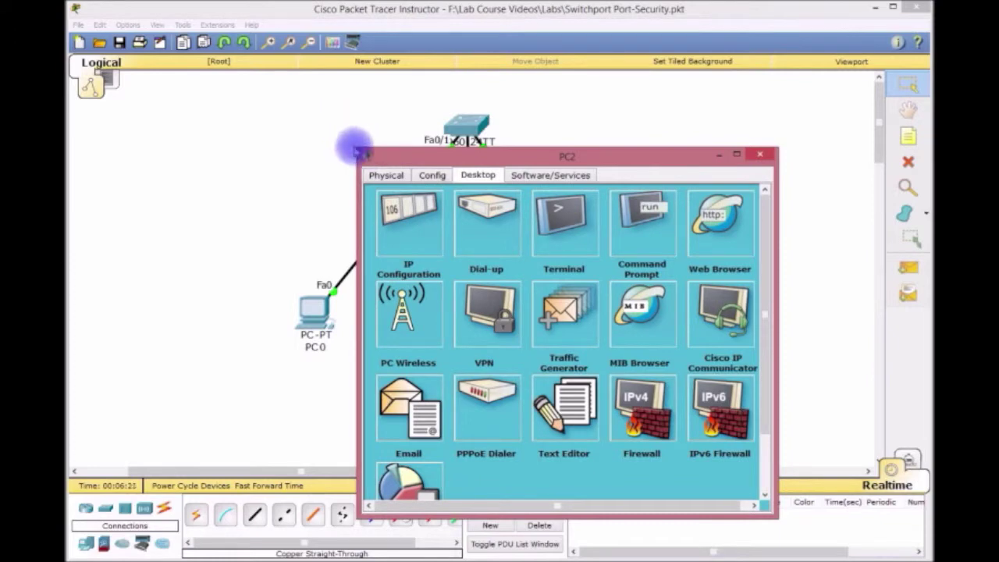
pyautogui.moveTo(360, 149); pyautogui.dragTo(74, 12)
pyautogui.click(121, 90)
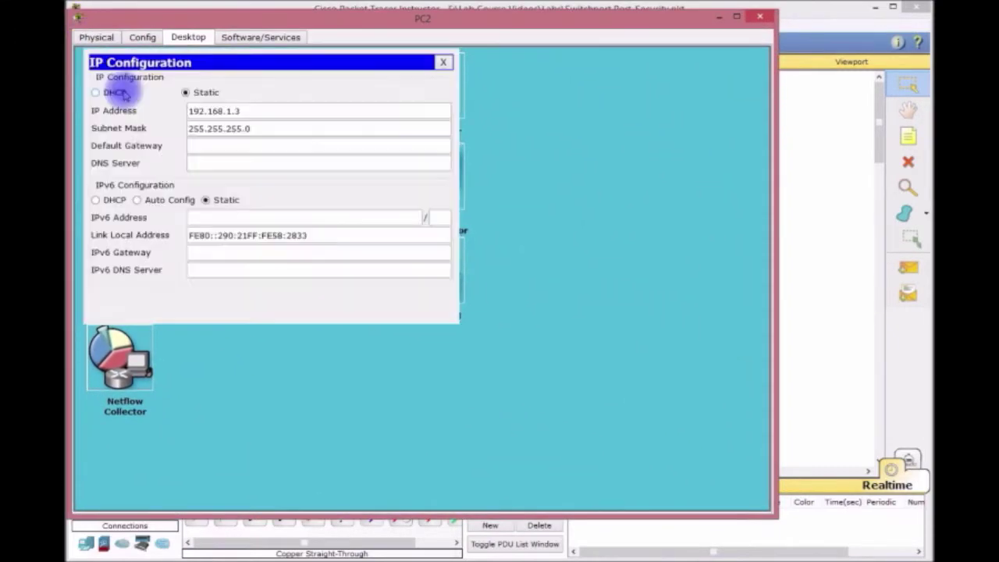
pyautogui.click(442, 63)
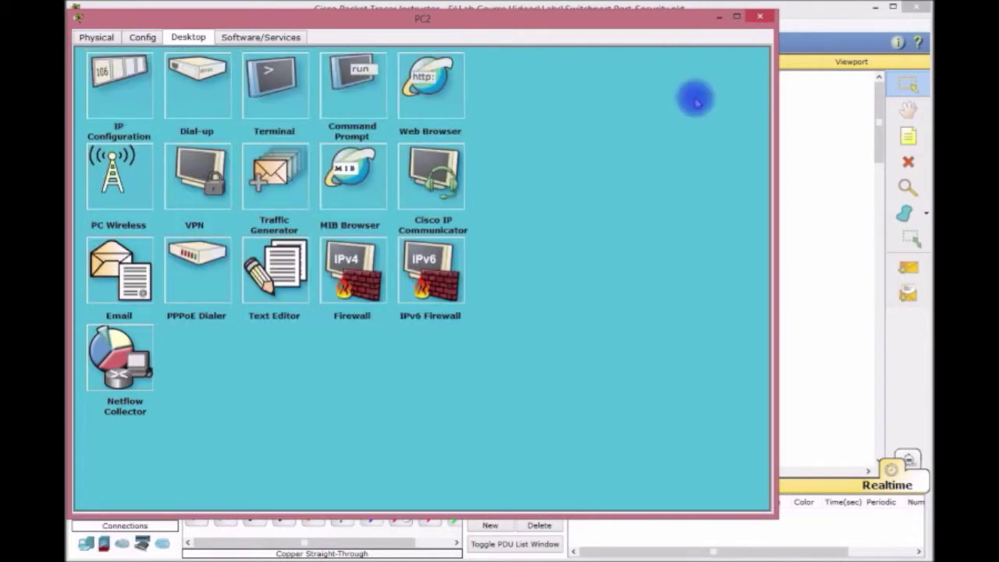
pyautogui.click(721, 20)
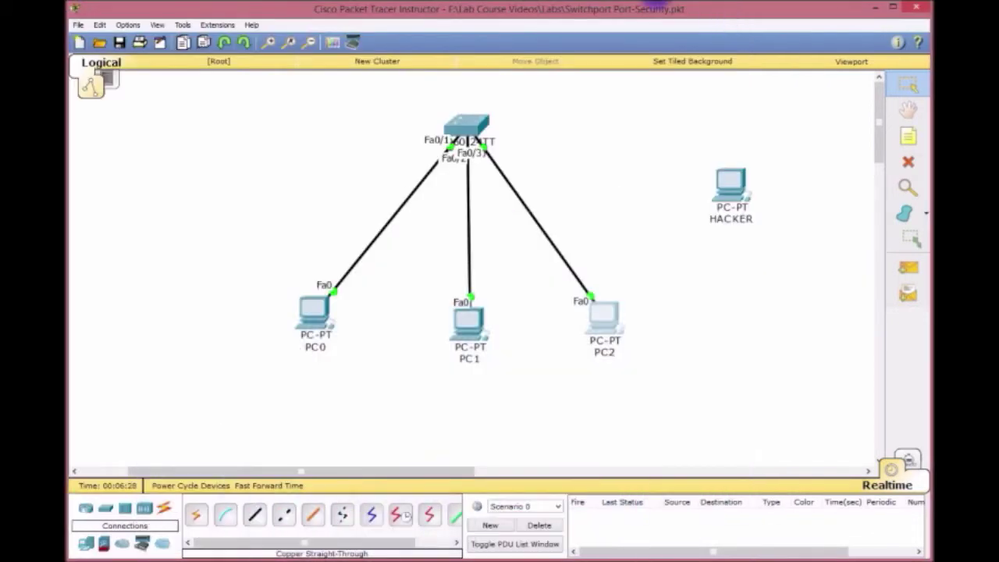
# Open the switch's full-screen CLI and enter global configuration mode with en and config t.
pyautogui.click(475, 108)
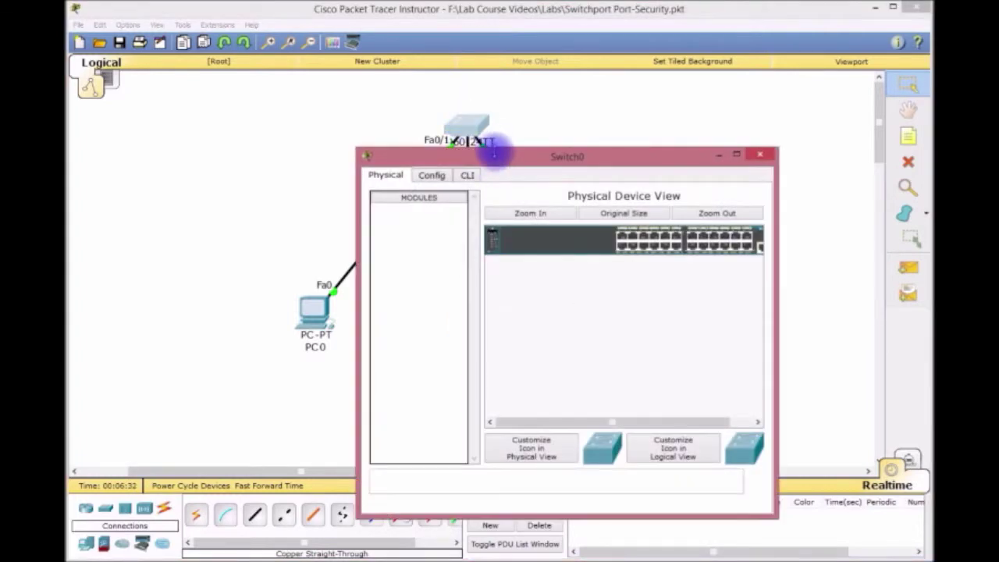
pyautogui.moveTo(493, 158); pyautogui.dragTo(208, 13)
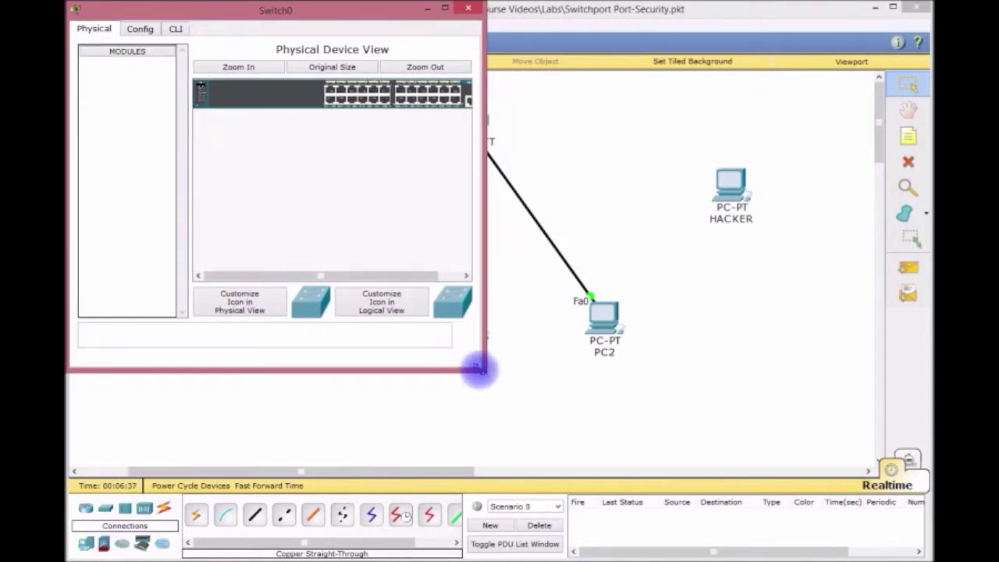
pyautogui.moveTo(482, 372); pyautogui.dragTo(914, 551)
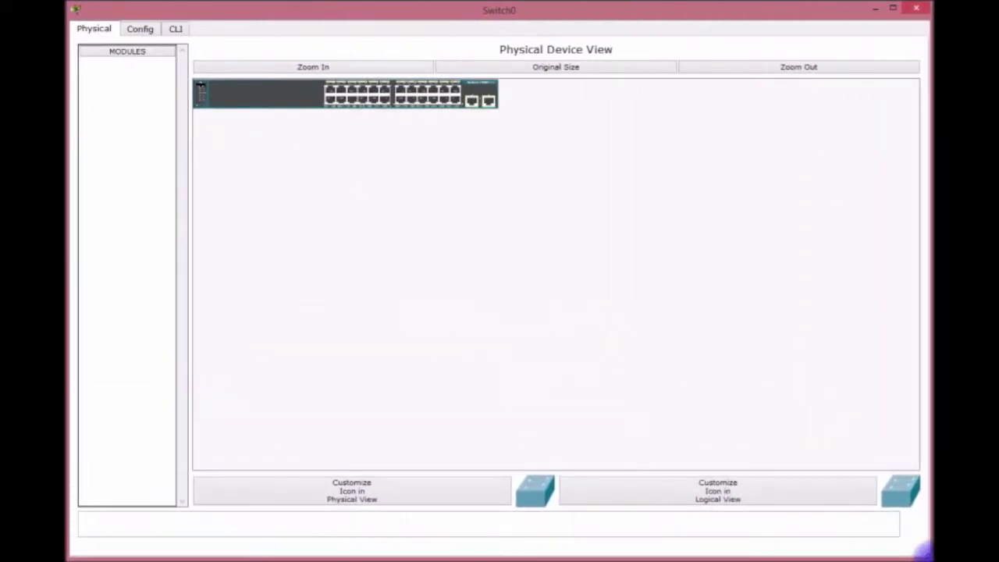
pyautogui.click(172, 30)
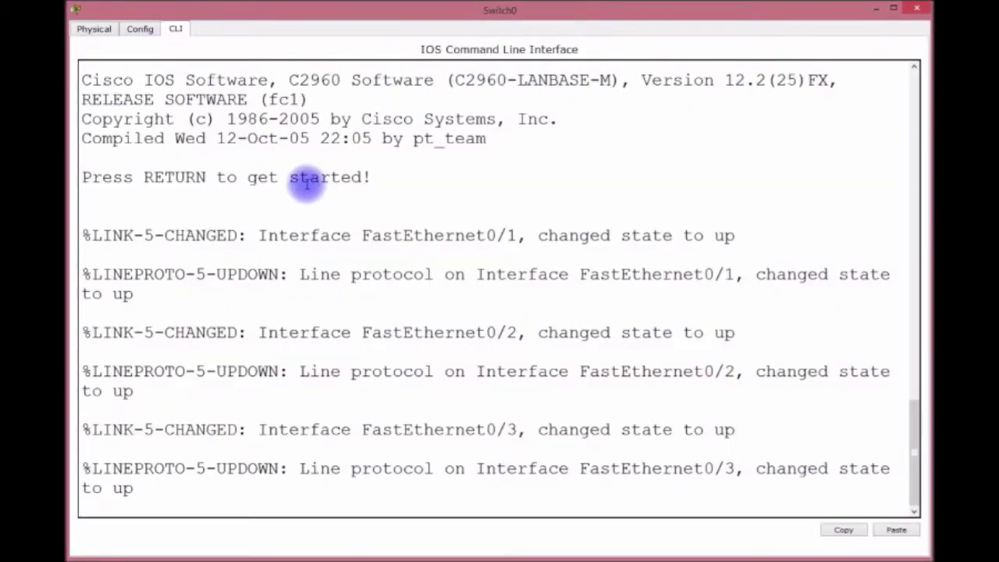
pyautogui.press('Return')
pyautogui.press('Return')
pyautogui.press('Return')
pyautogui.press('Return')
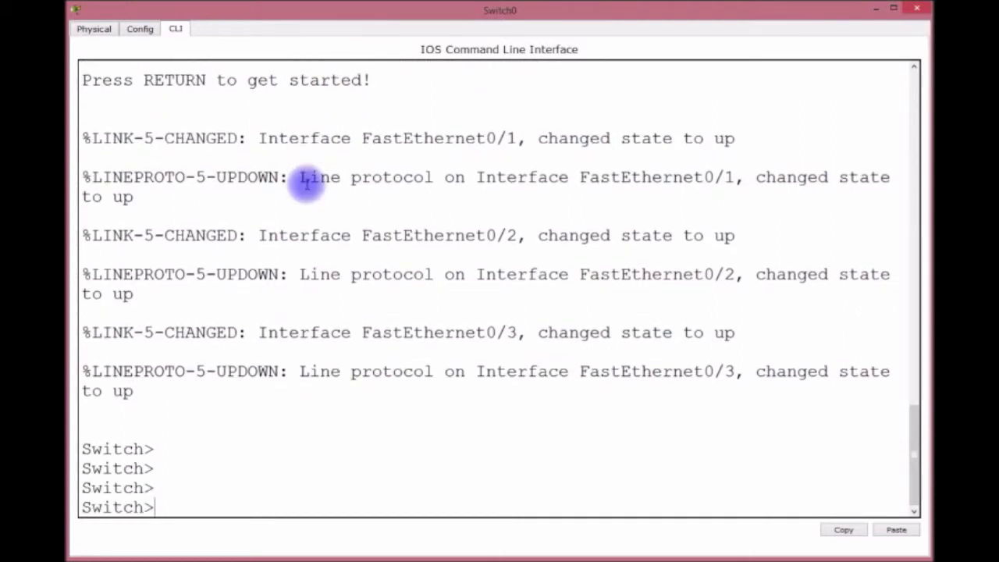
pyautogui.write('en')
pyautogui.press('Return')
pyautogui.write('config t')
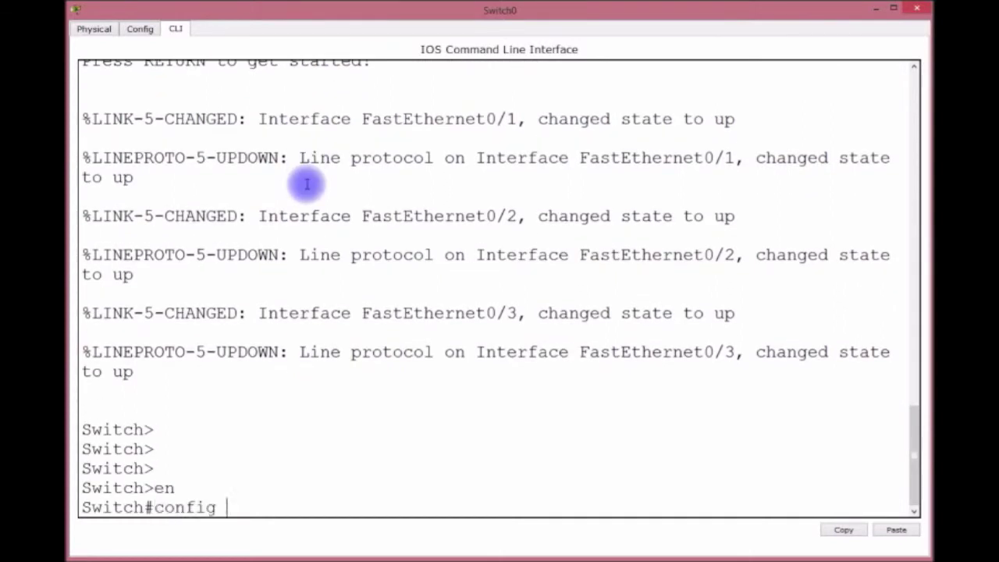
pyautogui.press('Return')
# Set the switch hostname to SWX and leave configuration mode.
pyautogui.write('hsot')
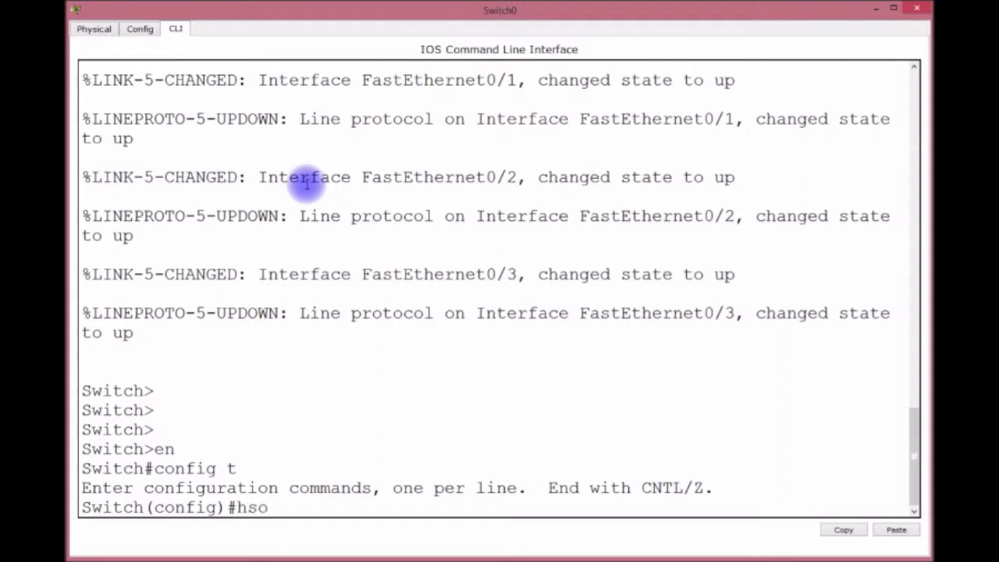
pyautogui.press('BackSpace')
pyautogui.press('BackSpace')
pyautogui.press('BackSpace')
pyautogui.write('ostname')
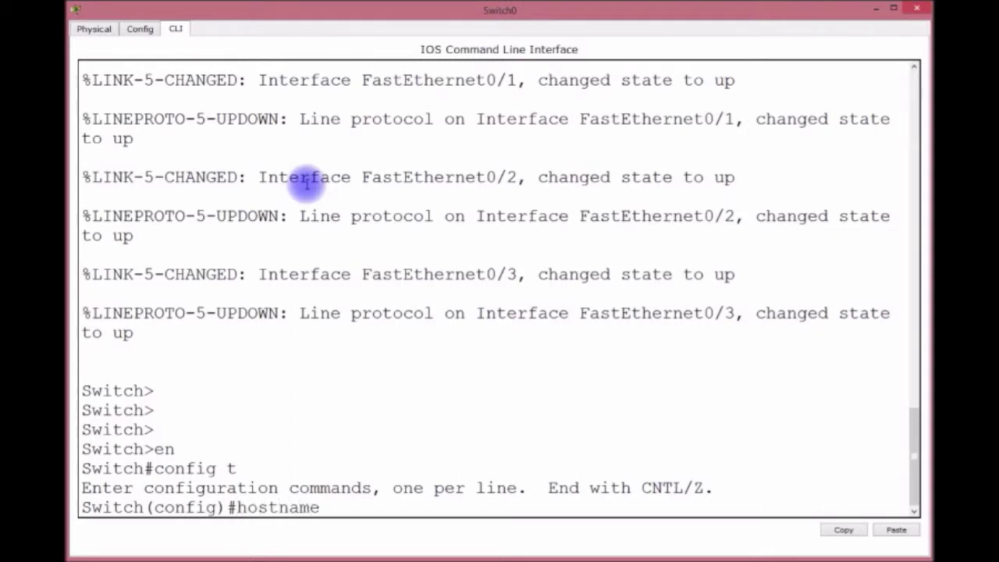
pyautogui.write(' SWX')
pyautogui.press('Return')
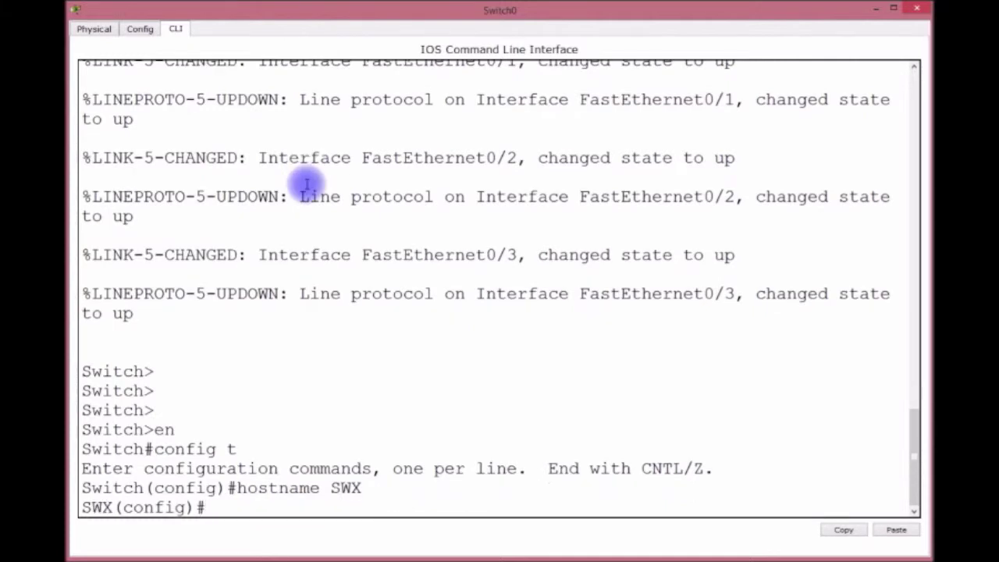
pyautogui.press('Return')
pyautogui.press('Return')
pyautogui.press('Return')
pyautogui.press('Return')
pyautogui.hotkey('ctrl', 'z')
pyautogui.press('Return')
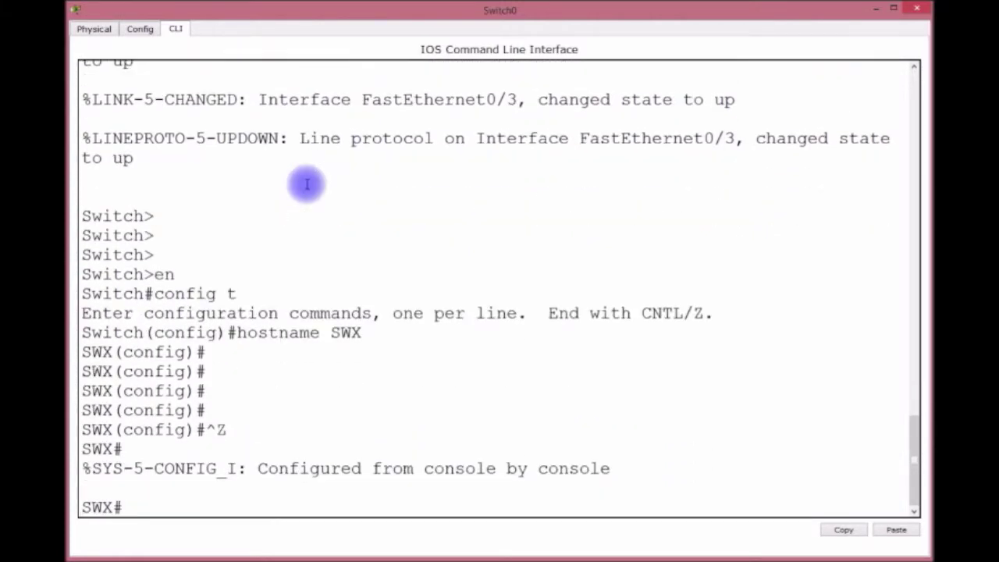
pyautogui.press('Return')
# Save the running configuration with wr, aborting the mistyped WRE lookup first.
pyautogui.write('WRE')
pyautogui.press('Return')
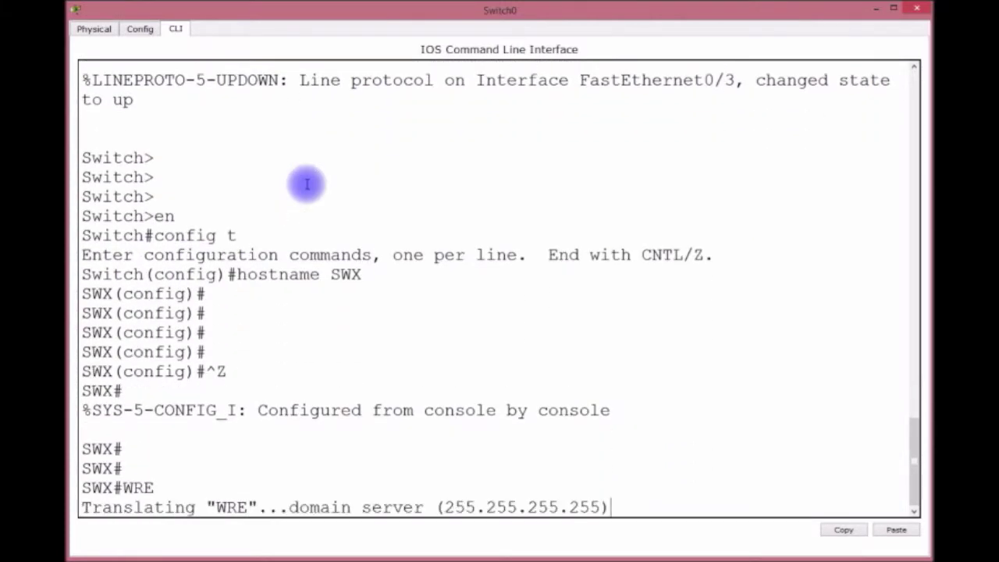
pyautogui.hotkey('ctrl', 'shift', '6')
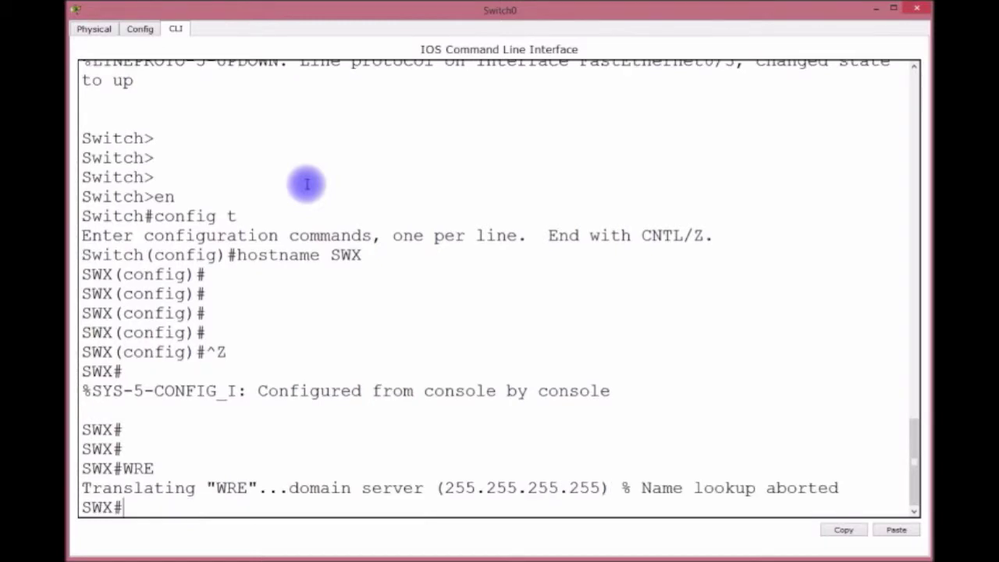
pyautogui.write('WR')
pyautogui.press('Return')
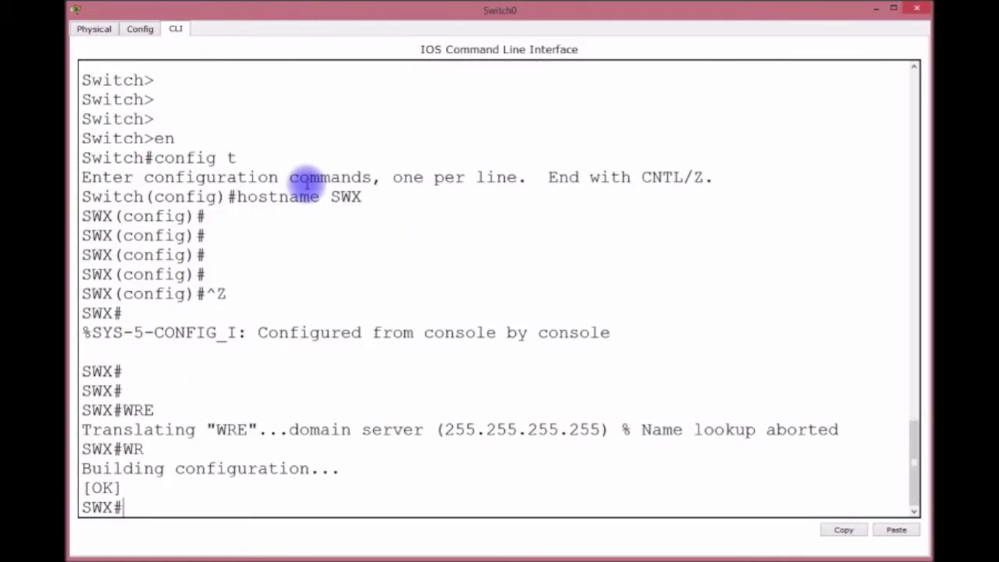
pyautogui.press('Return')
pyautogui.press('Return')
pyautogui.press('Return')
pyautogui.press('Return')
pyautogui.press('Return')
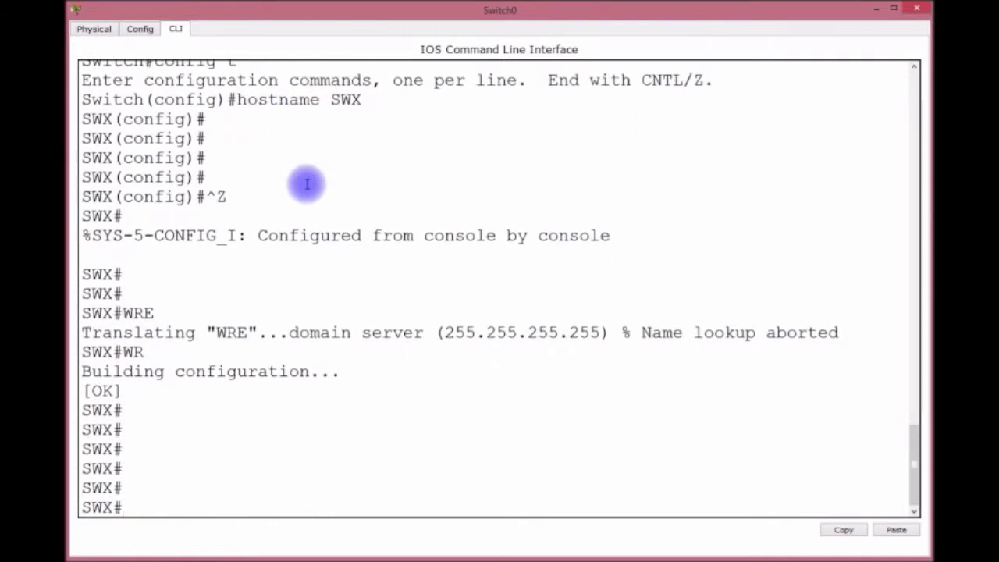
# Show SWX's MAC address table, listing only 0090.2158.2833 on Fa0/3, then go back to the topology.
pyautogui.write('SH MAC')
pyautogui.press('Tab')
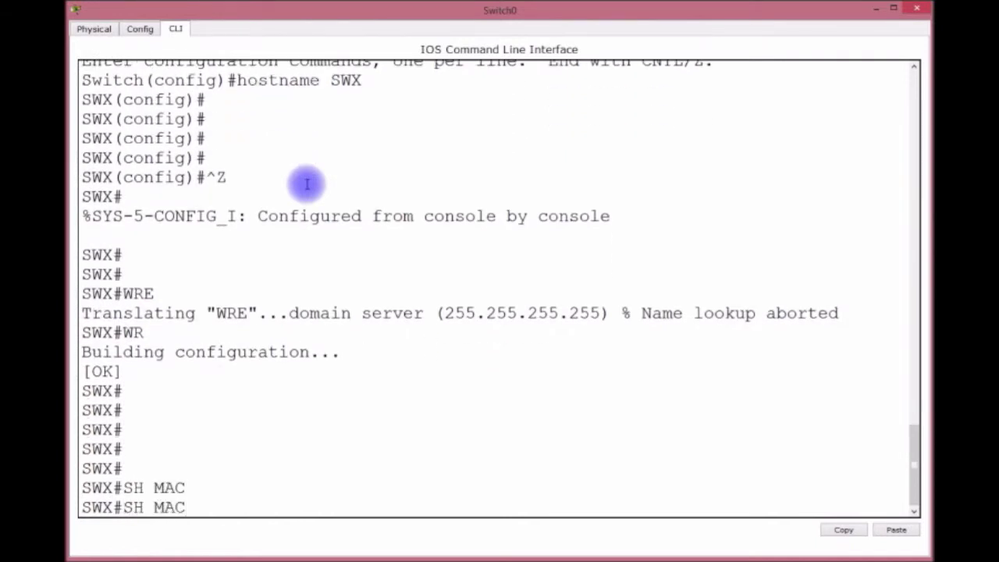
pyautogui.write('-')
pyautogui.press('Tab')
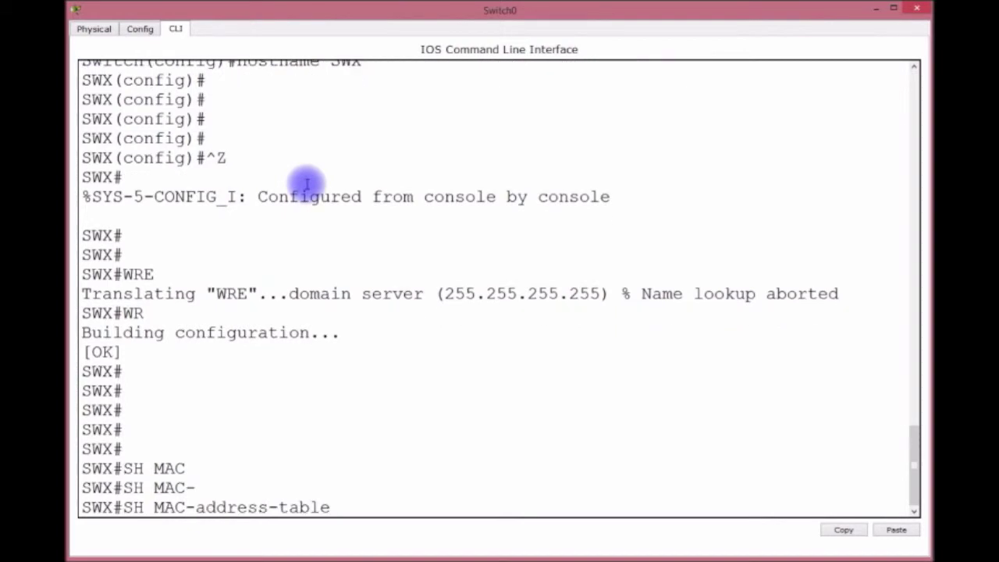
pyautogui.press('Return')
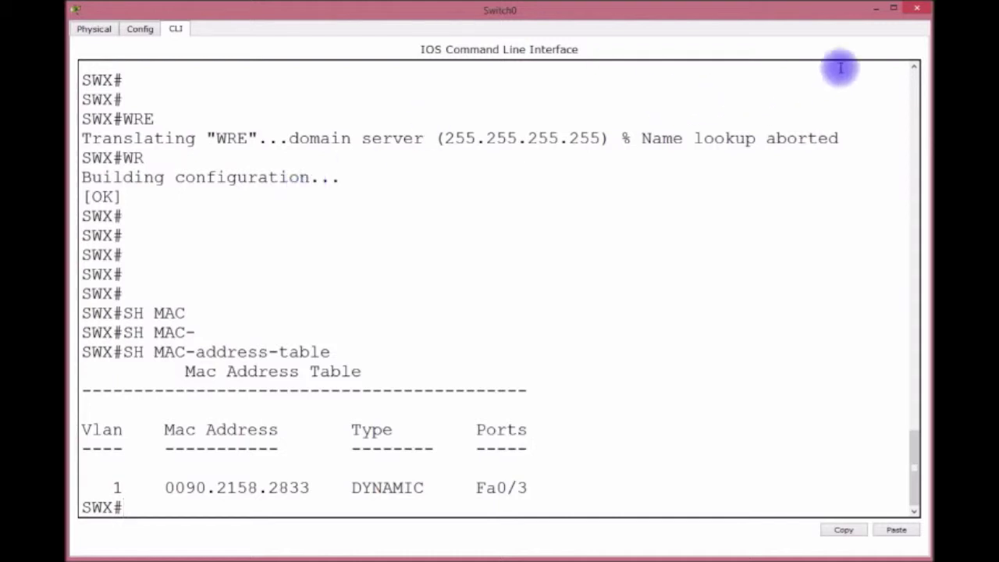
pyautogui.click(877, 9)
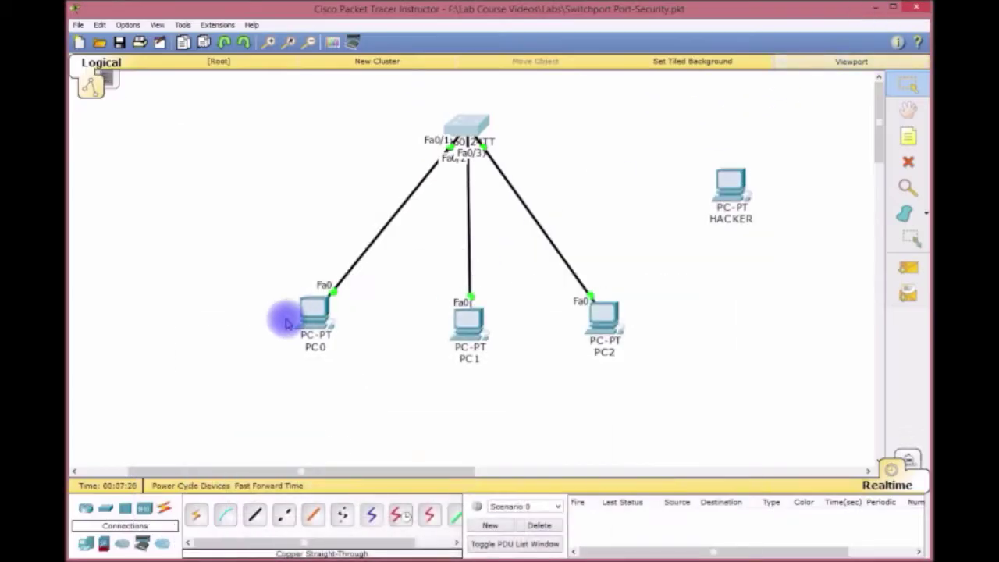
# From PC0's command prompt, ping 192.168.1.2 and 192.168.1.3, both with 0% loss.
pyautogui.click(312, 312)
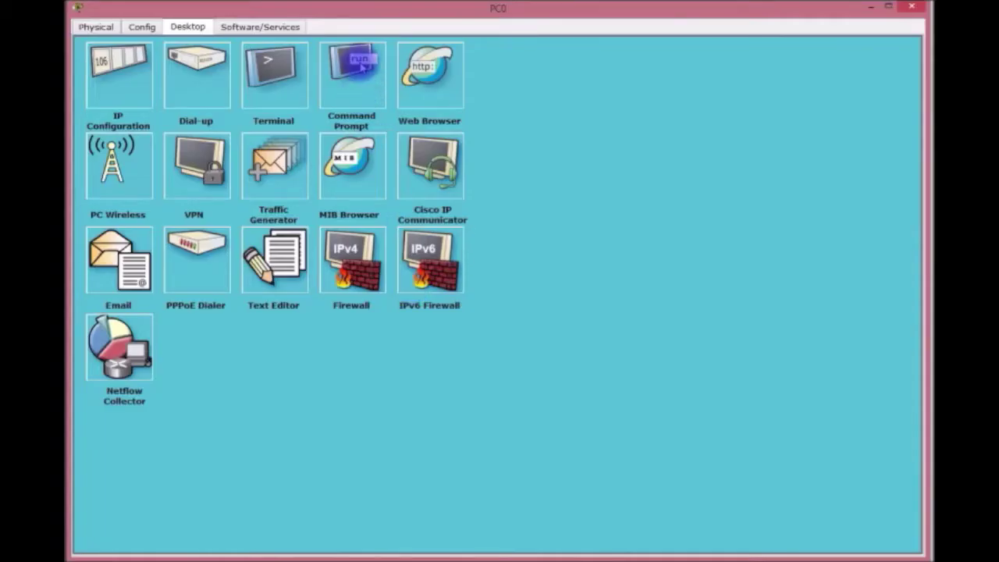
pyautogui.click(353, 74)
pyautogui.write('PING ')
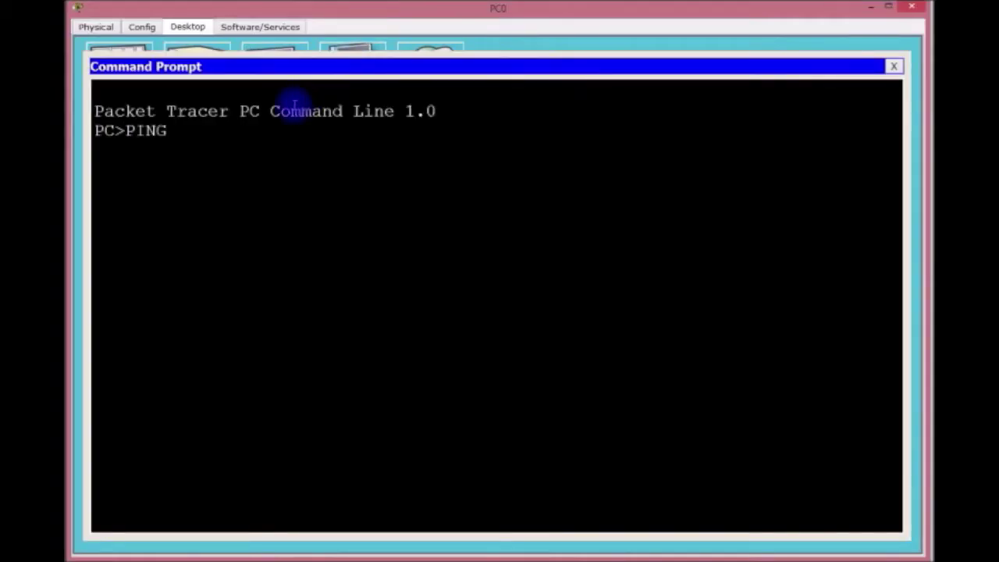
pyautogui.write('192.168.1.2')
pyautogui.press('Return')
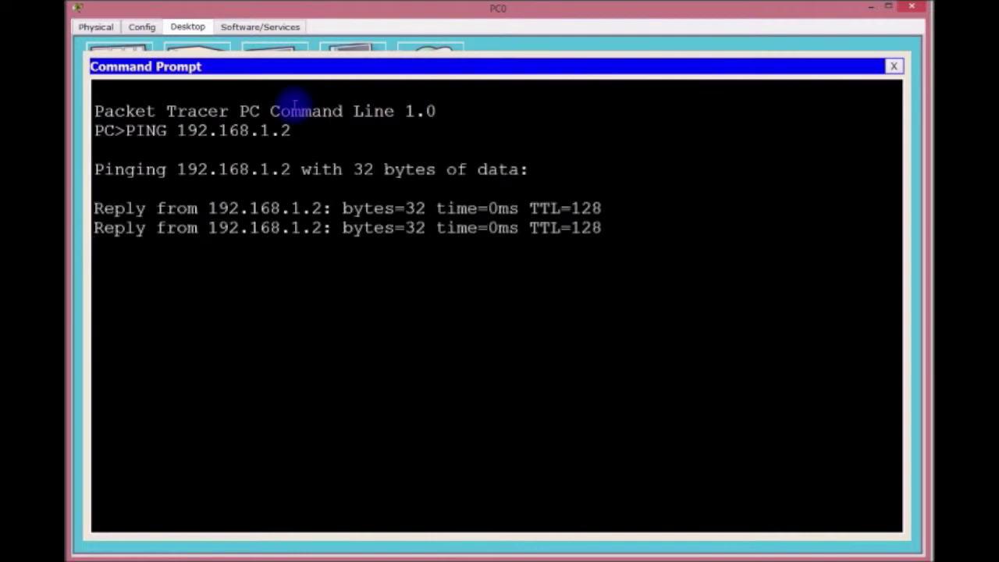
pyautogui.hotkey('ctrl', 'c')
pyautogui.press('Up')
pyautogui.press('BackSpace')
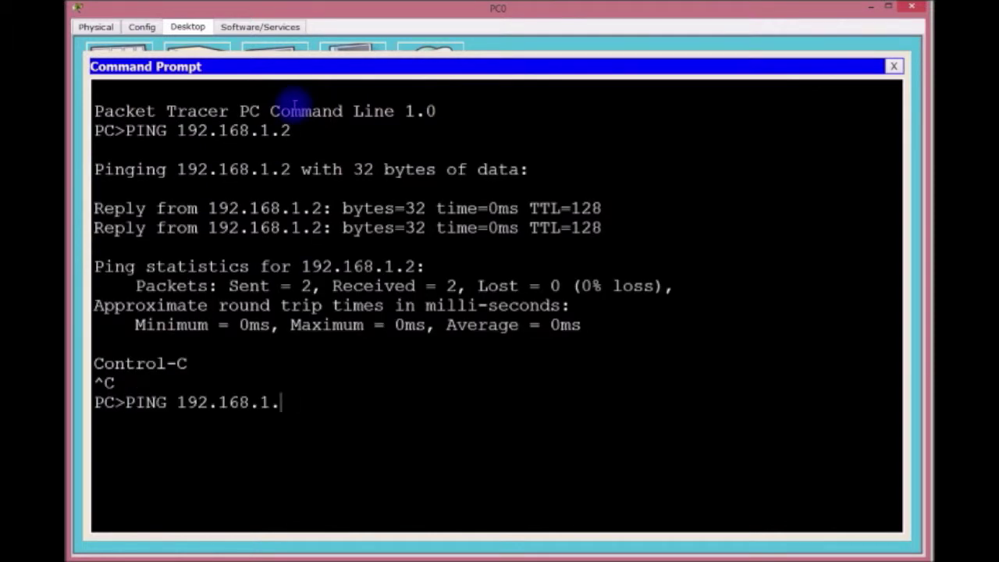
pyautogui.write('3')
pyautogui.press('Return')
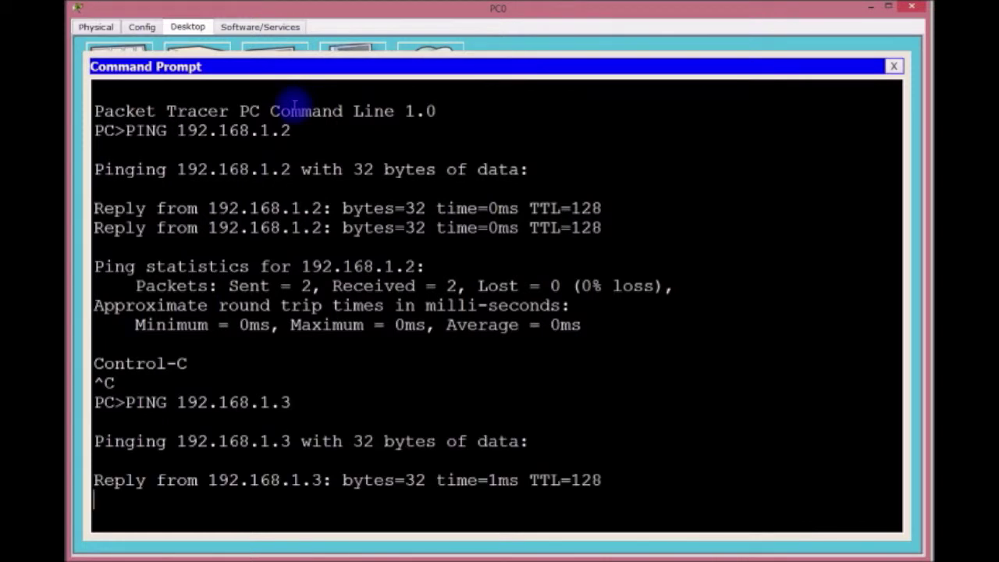
pyautogui.hotkey('ctrl', 'c')
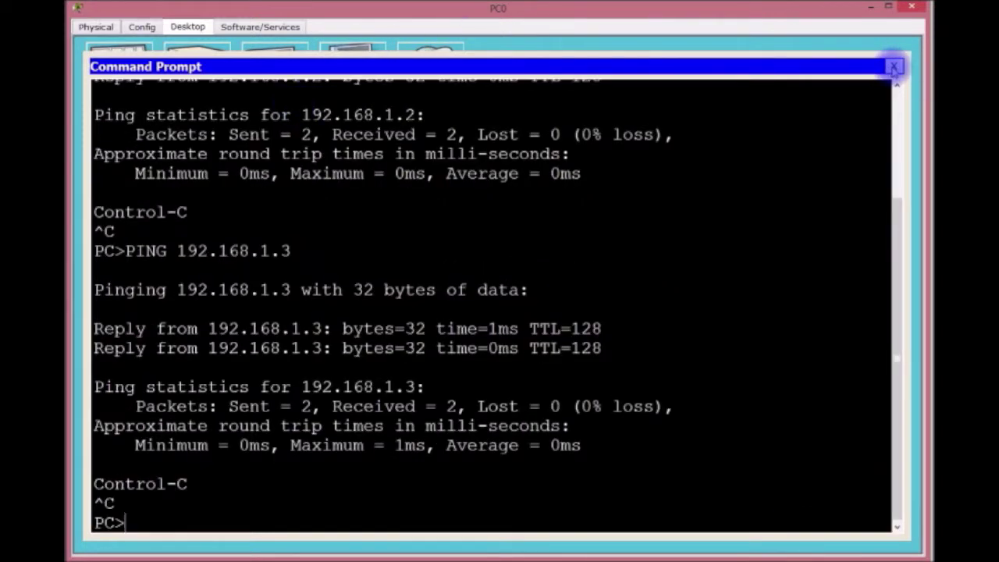
# Close PC0 and rerun the MAC address table on SWX, now showing Fa0/1, Fa0/2 and Fa0/3.
pyautogui.click(894, 67)
pyautogui.click(872, 9)
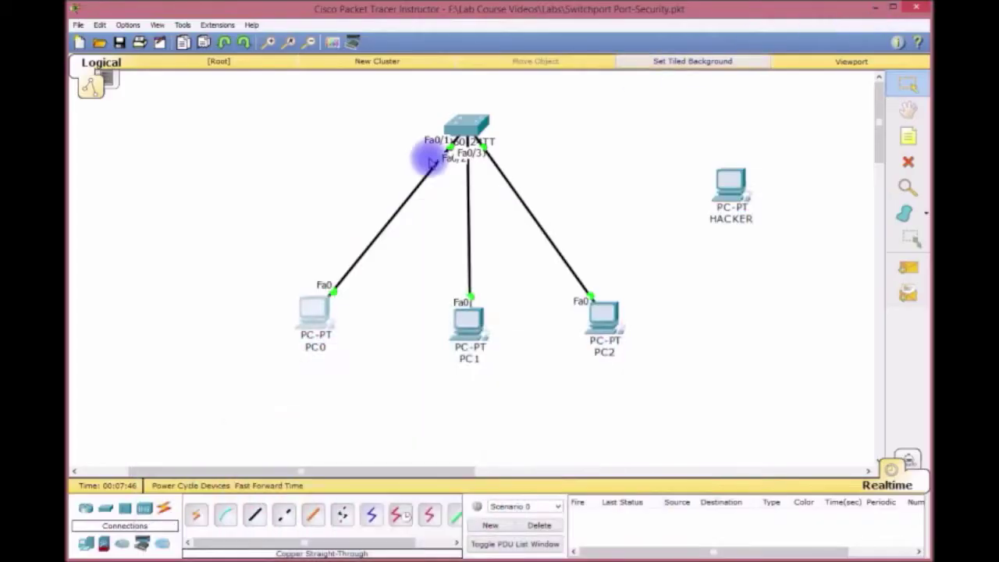
pyautogui.click(465, 128)
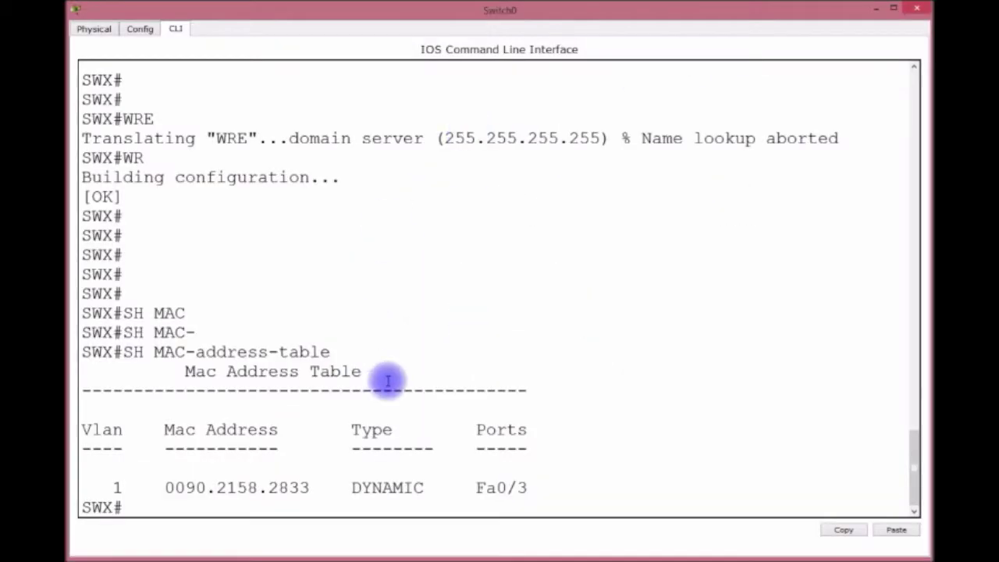
pyautogui.click(598, 472)
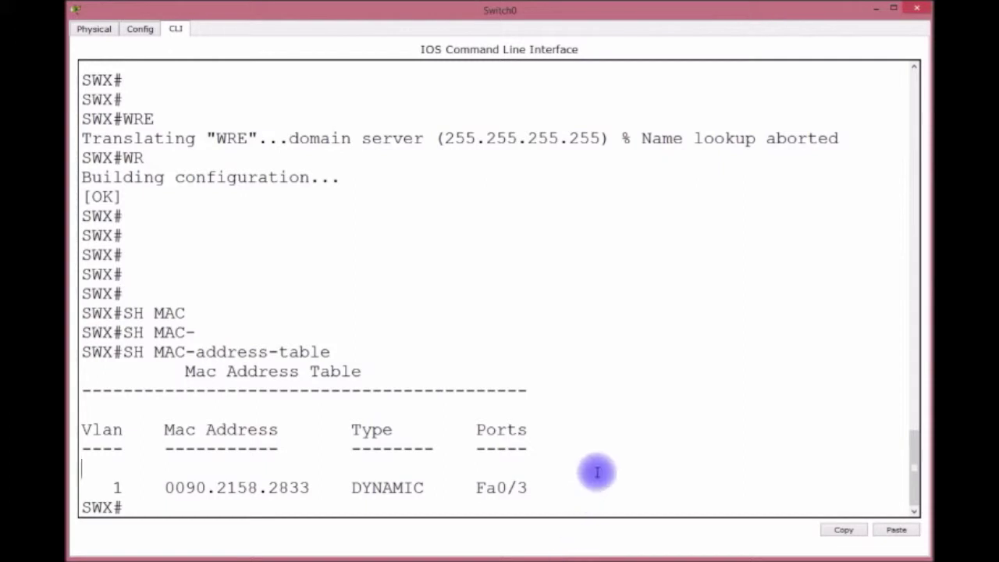
pyautogui.press('Up')
pyautogui.press('Return')
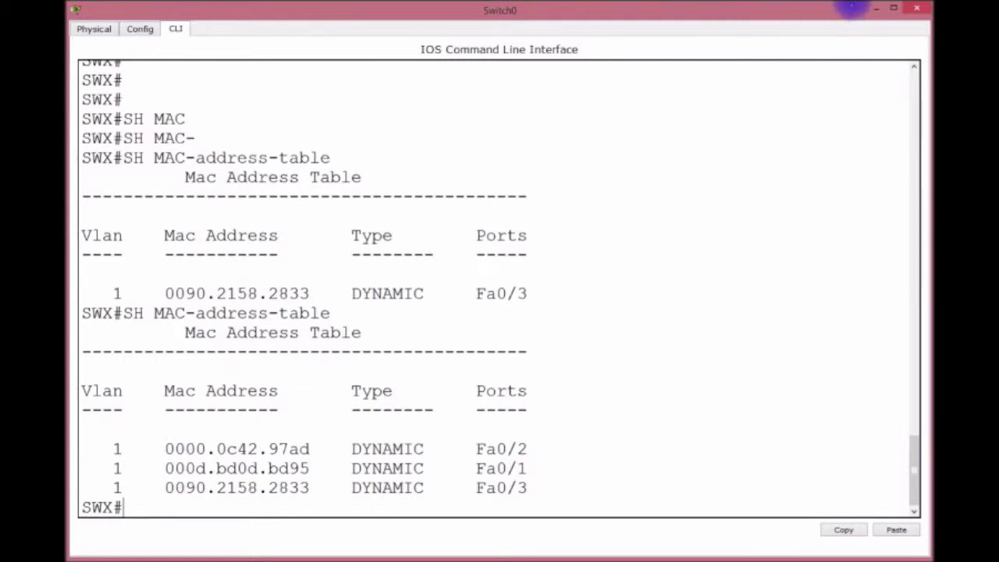
# Shift the HACKER PC slightly left on the workspace and reopen SWX's CLI.
pyautogui.click(875, 8)
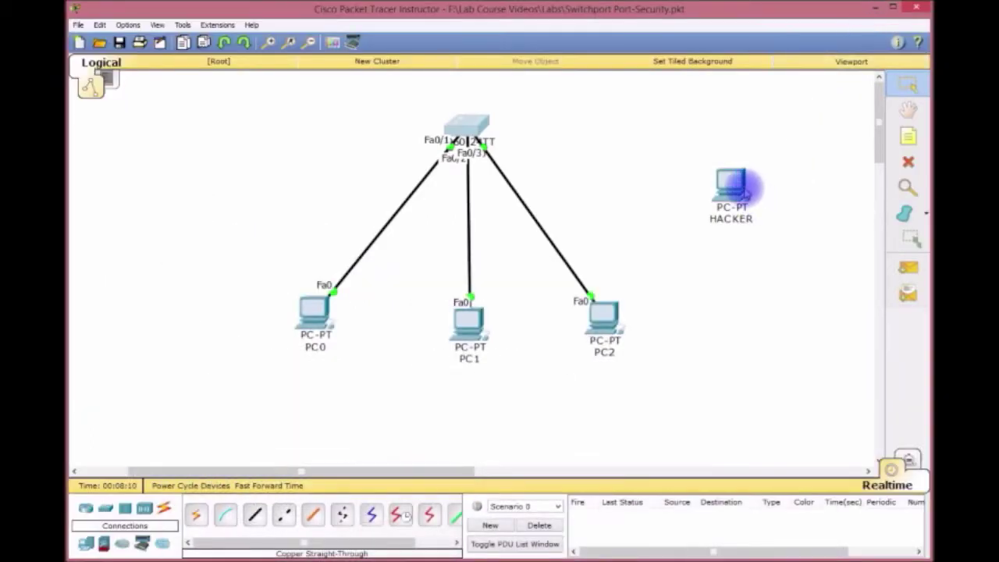
pyautogui.moveTo(730, 189); pyautogui.dragTo(701, 175)
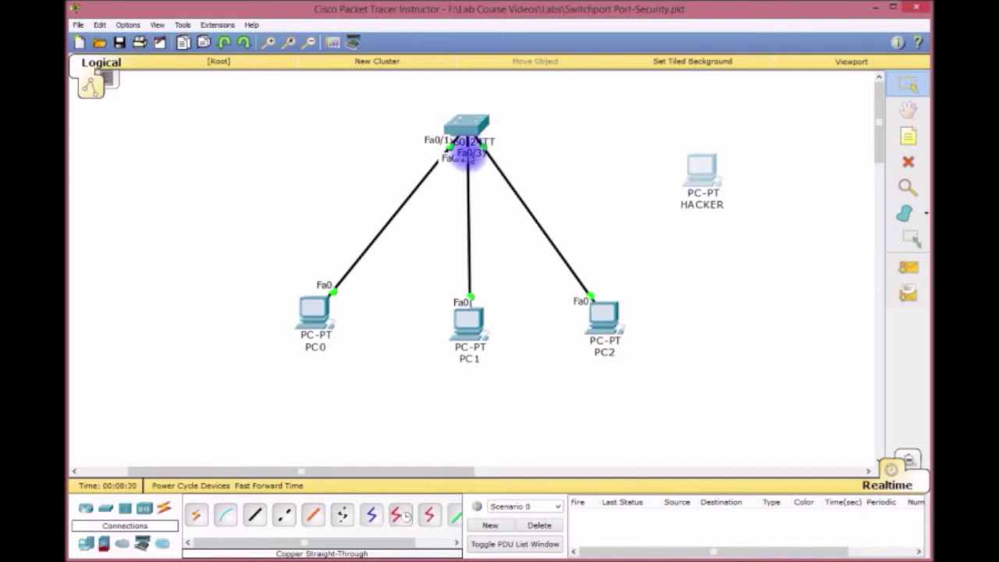
pyautogui.click(466, 128)
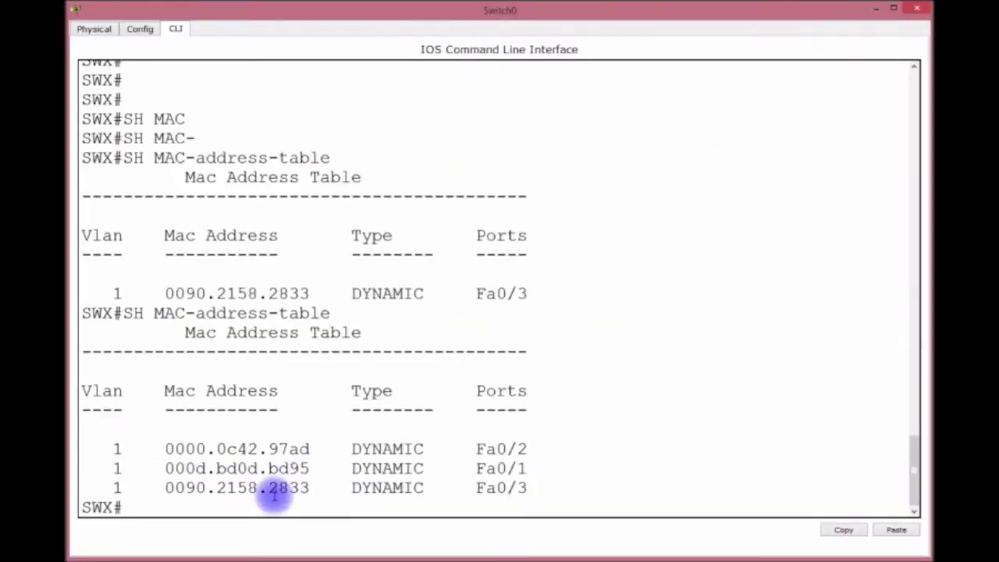
# Select interfaces F0/1-3 and try switchport port-security, which is rejected on dynamic ports.
pyautogui.write('CONFII')
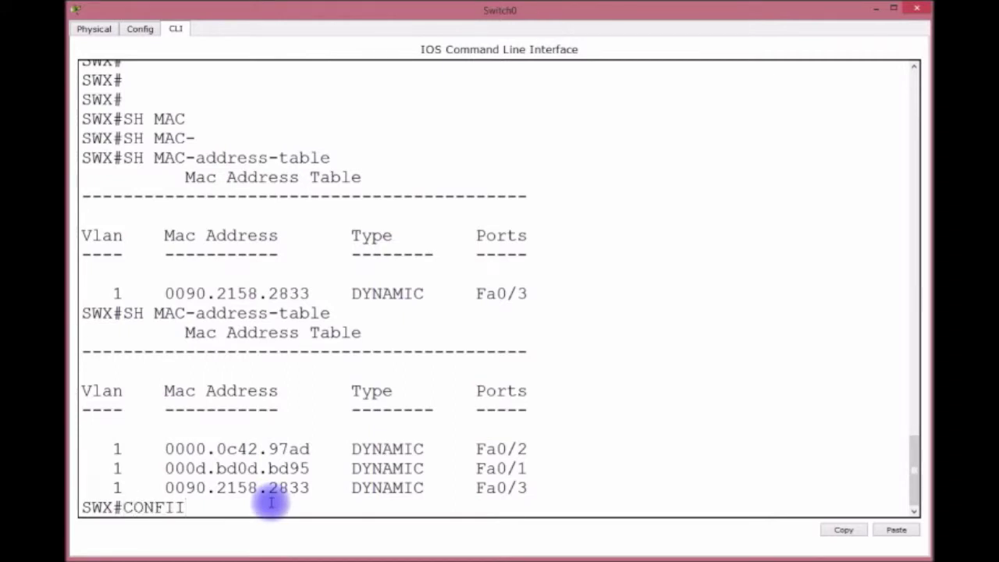
pyautogui.press('BackSpace')
pyautogui.write('G T')
pyautogui.press('Return')
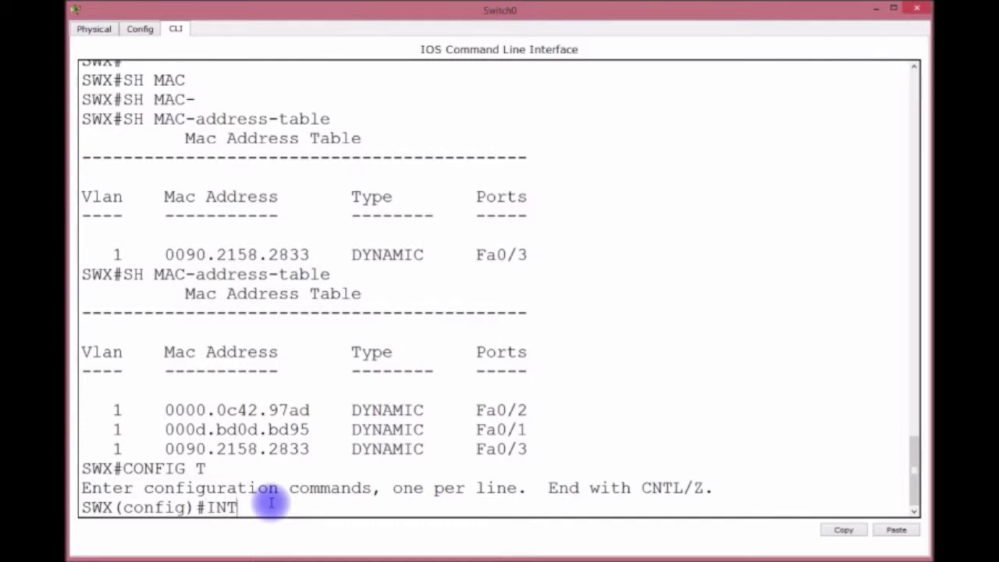
pyautogui.write('RANGE F0/1')
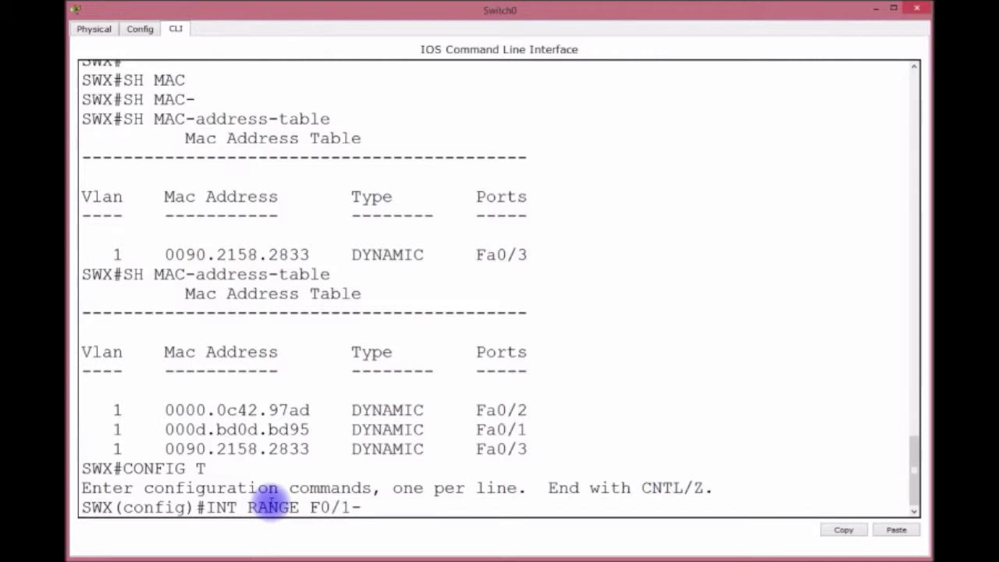
pyautogui.write('-3')
pyautogui.press('Return')
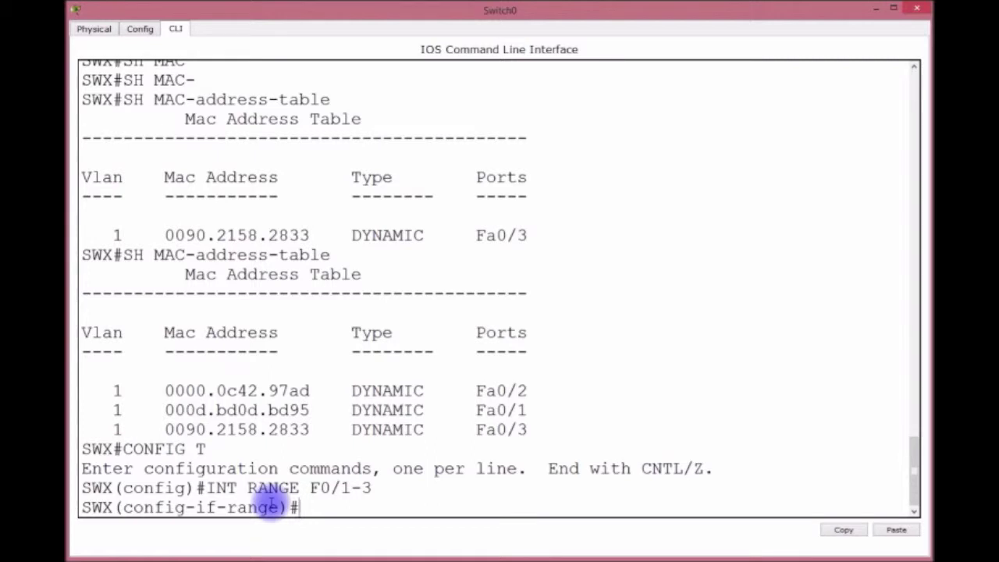
pyautogui.write('SWITCH')
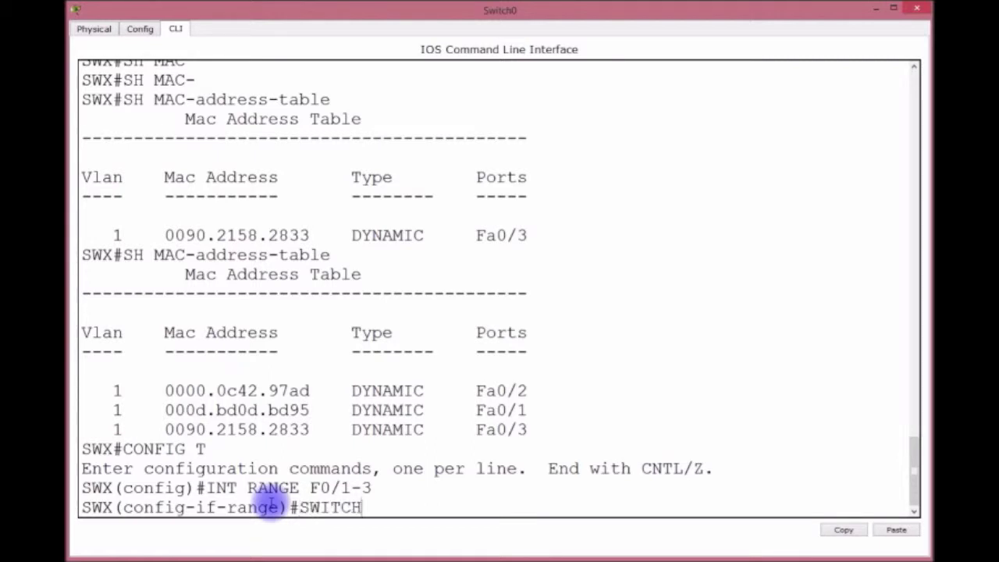
pyautogui.write('PORT PORT')
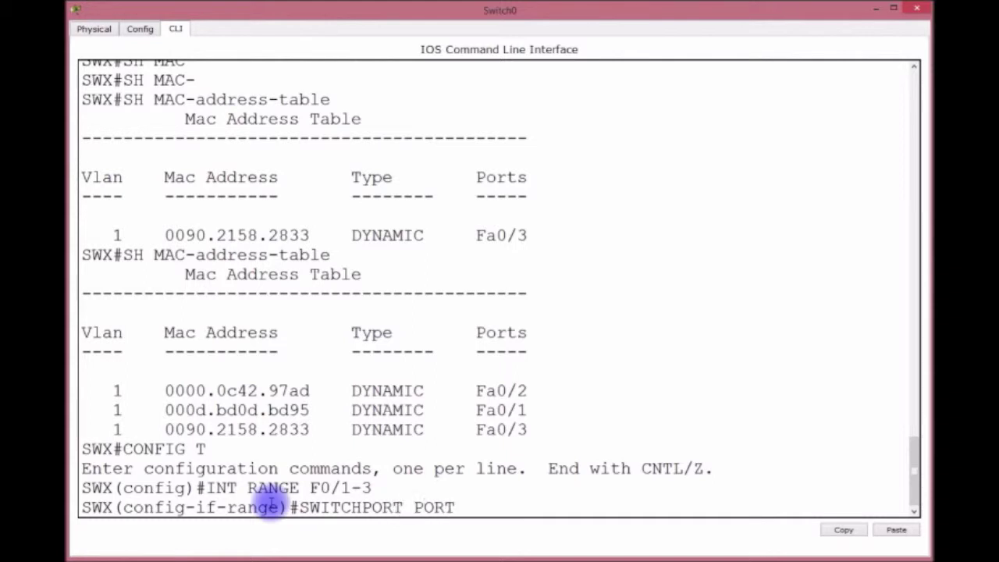
pyautogui.write('-SECUR')
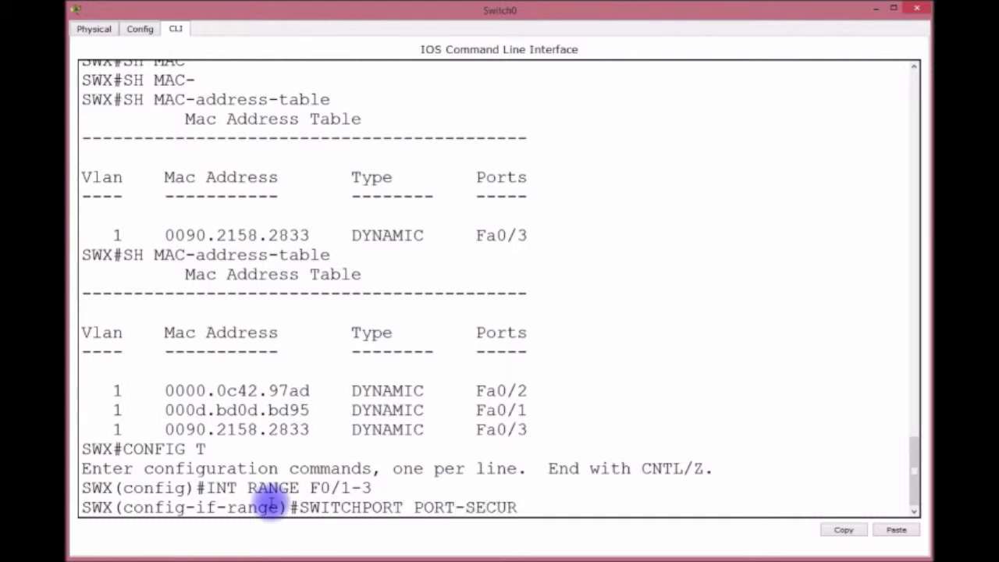
pyautogui.write('ITY')
pyautogui.press('Return')
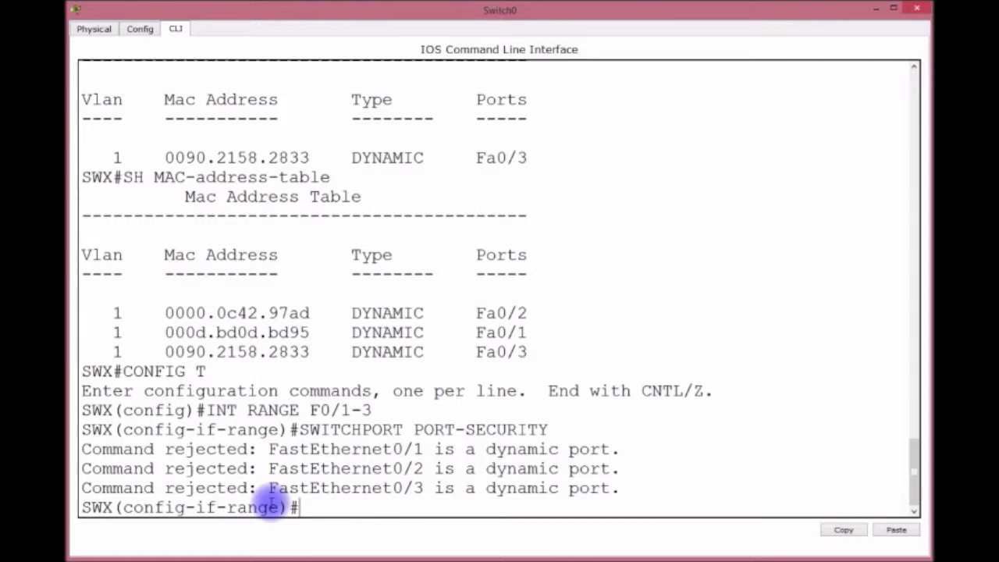
pyautogui.write('SWITC')
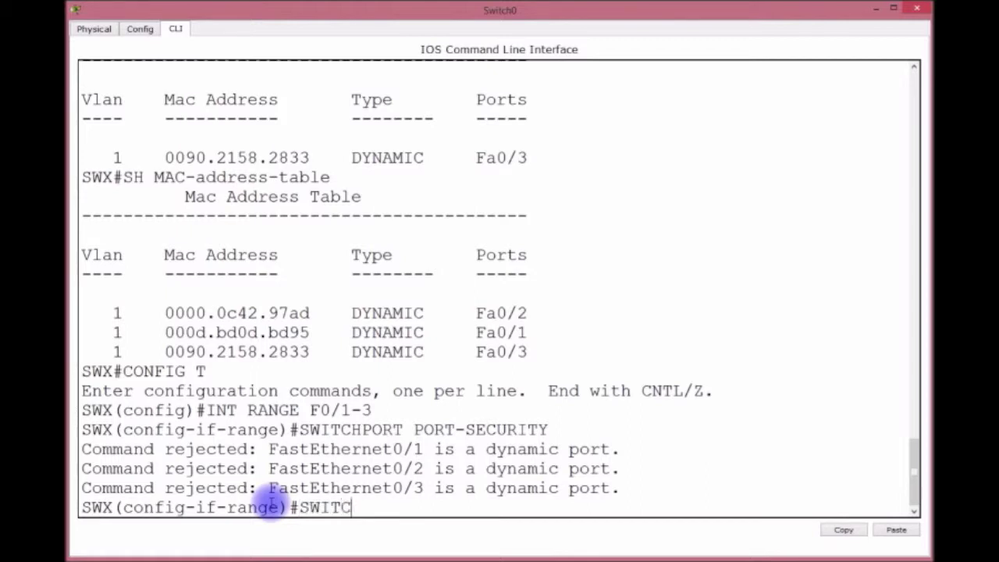
pyautogui.write('HPORT MOD')
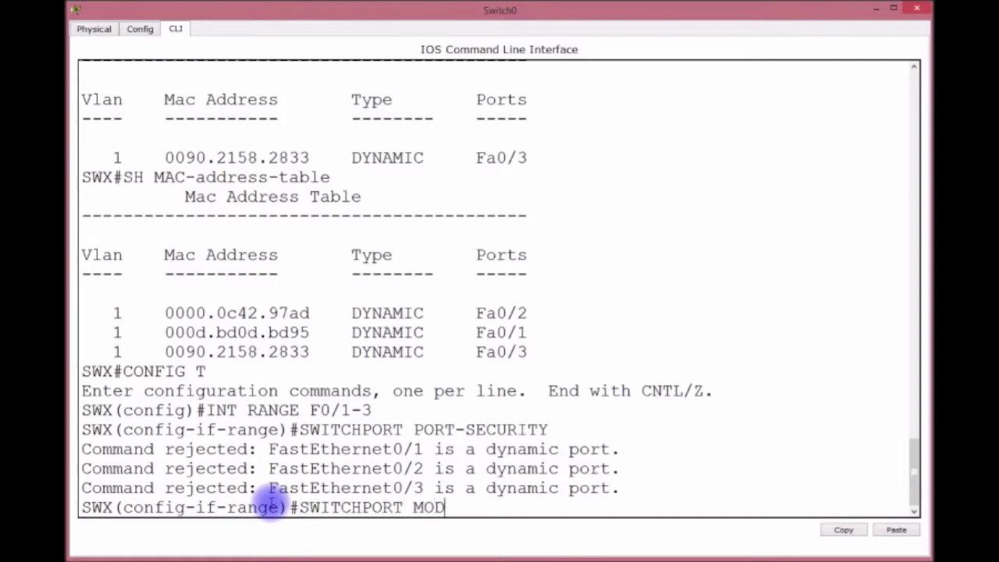
pyautogui.write('E ACCESS')
# Set F0/1-3 to access mode, enable port security, and turn on sticky MAC learning.
pyautogui.press('Return')
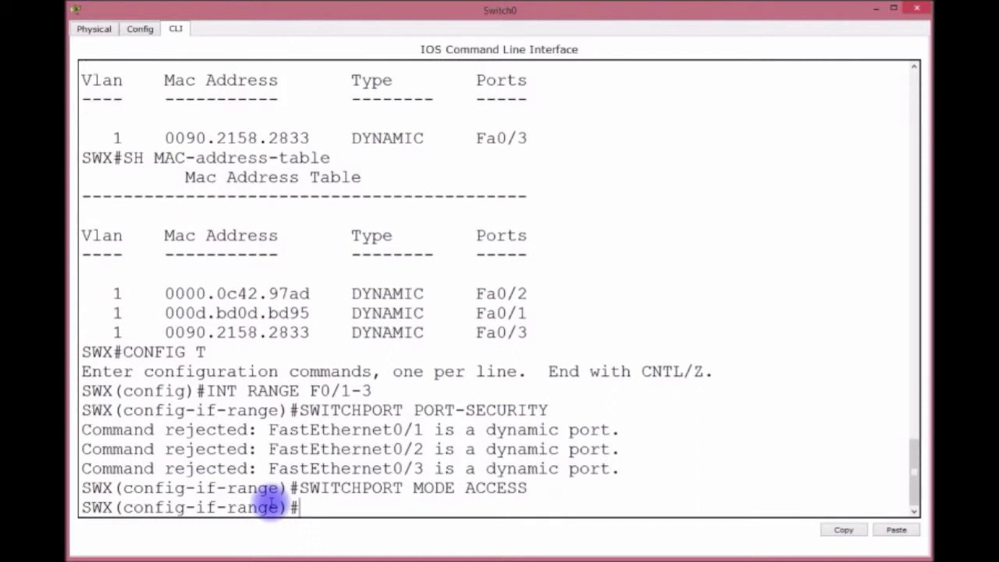
pyautogui.press('Up')
pyautogui.press('Up')
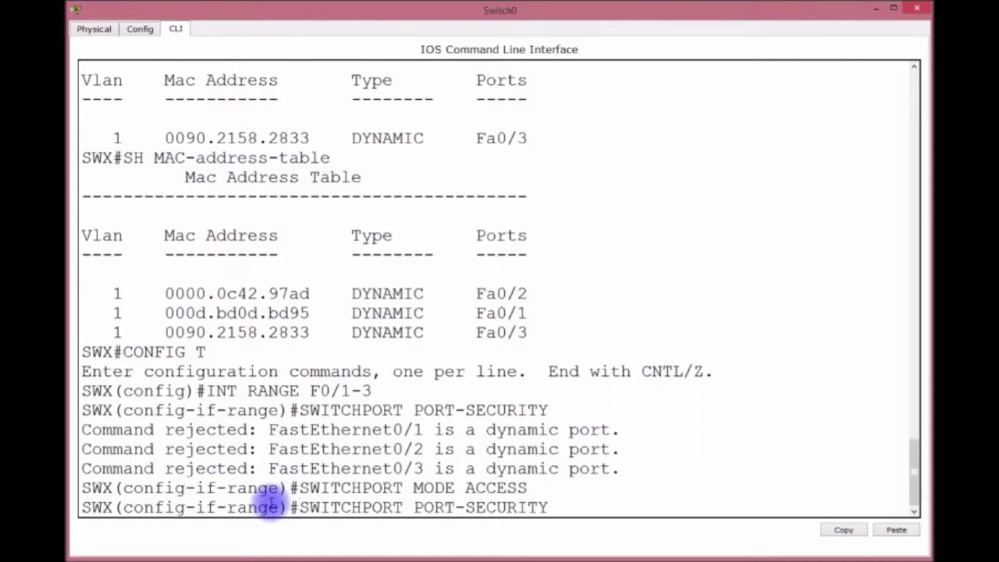
pyautogui.press('Return')
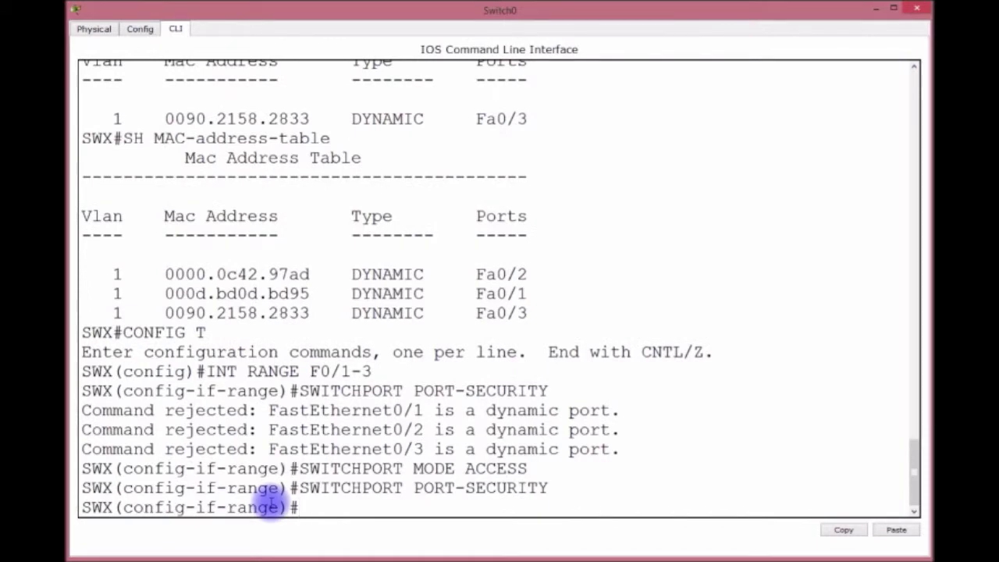
pyautogui.press('Up')
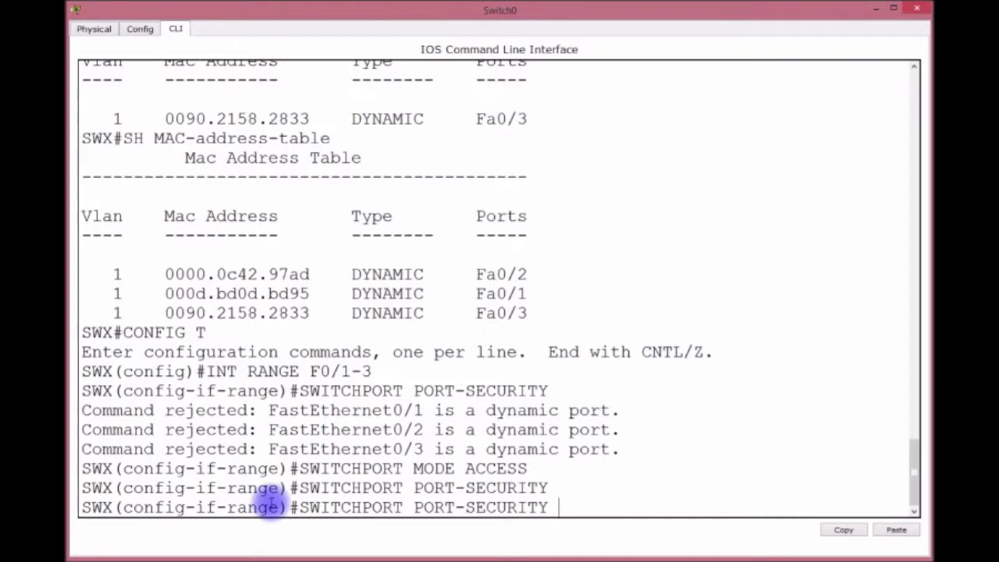
pyautogui.write('MAC ST')
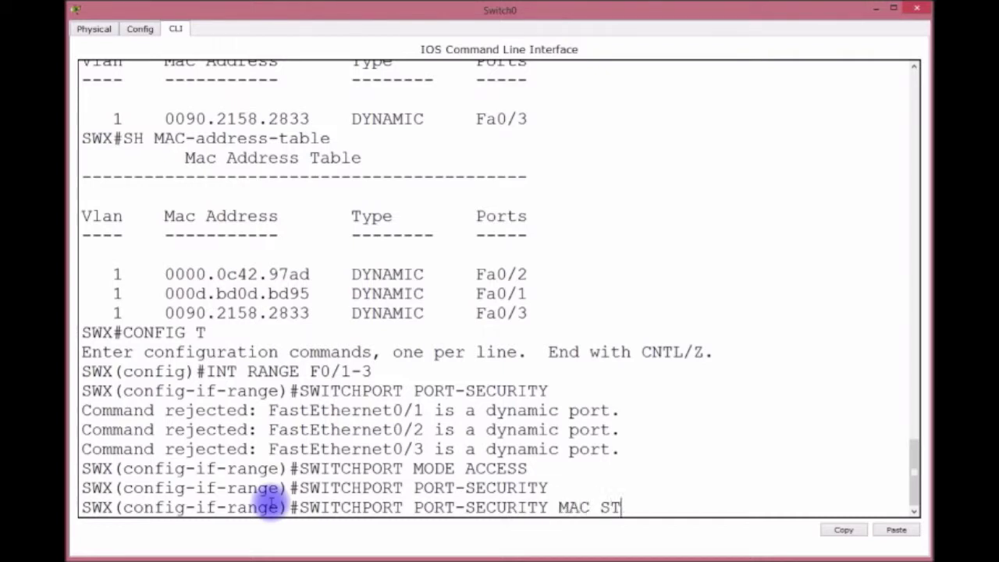
pyautogui.write('ICKY')
pyautogui.press('Return')
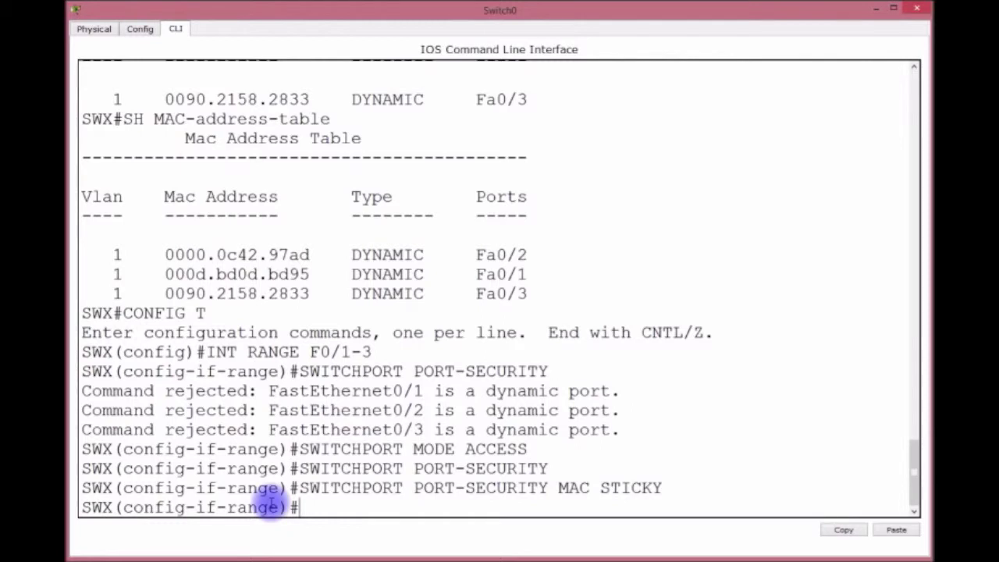
# Limit the ports to maximum 1 secure address with violation action shutdown.
pyautogui.press('Up')
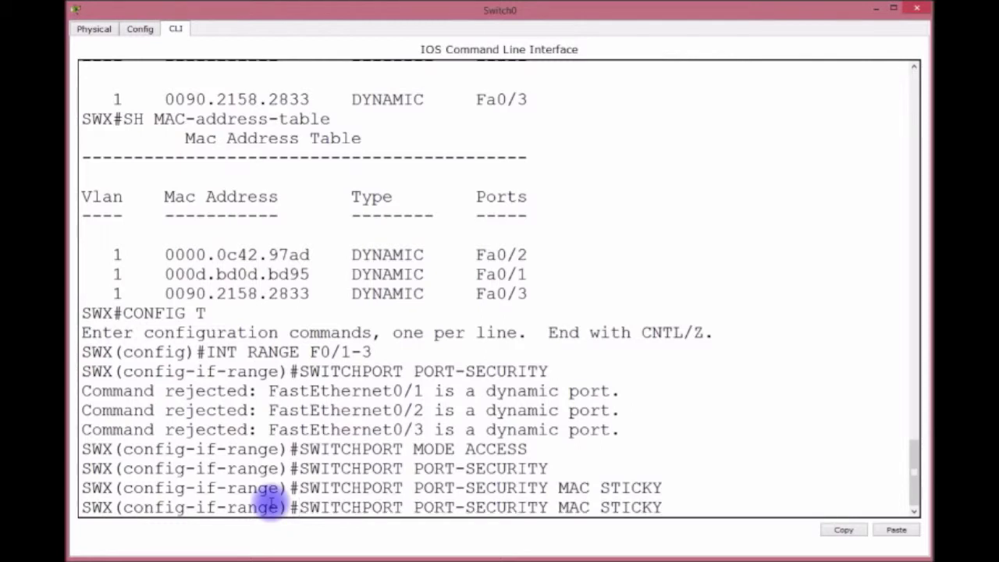
pyautogui.press('BackSpace')
pyautogui.press('BackSpace')
pyautogui.press('BackSpace')
pyautogui.press('BackSpace')
pyautogui.press('BackSpace')
pyautogui.press('BackSpace')
pyautogui.press('BackSpace')
pyautogui.press('BackSpace')
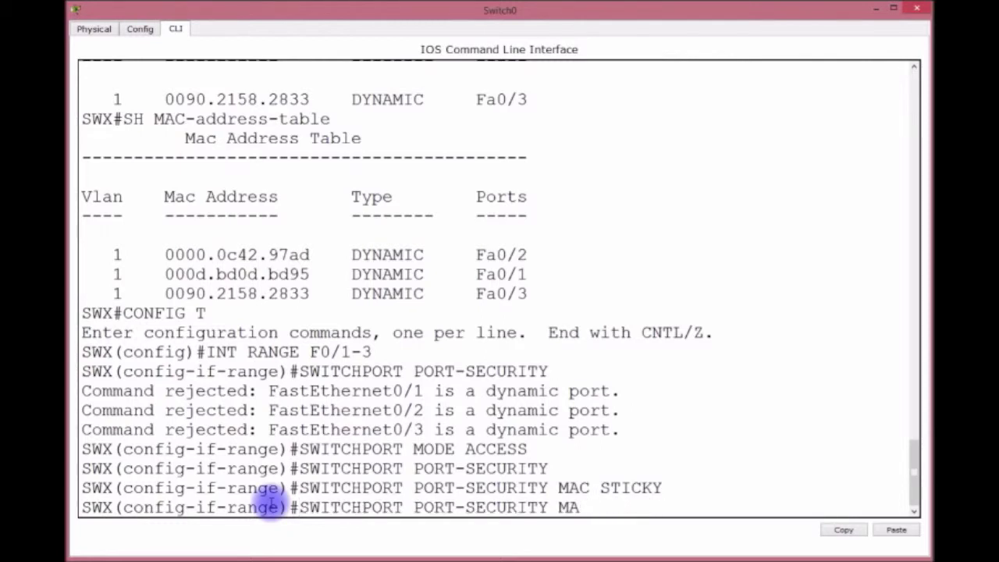
pyautogui.write('X 1')
pyautogui.press('Return')
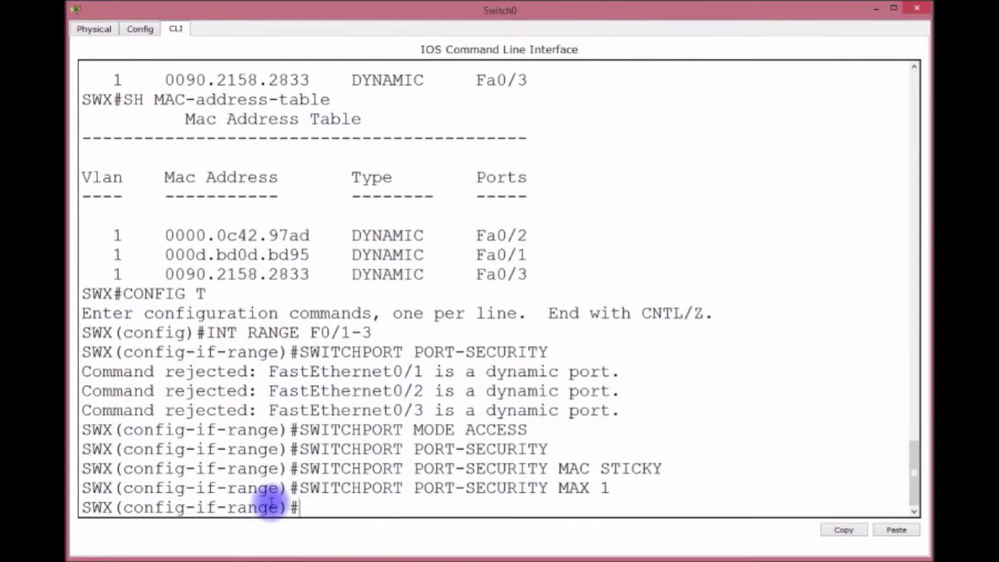
pyautogui.press('Up')
pyautogui.press('BackSpace')
pyautogui.press('BackSpace')
pyautogui.press('BackSpace')
pyautogui.press('BackSpace')
pyautogui.press('BackSpace')
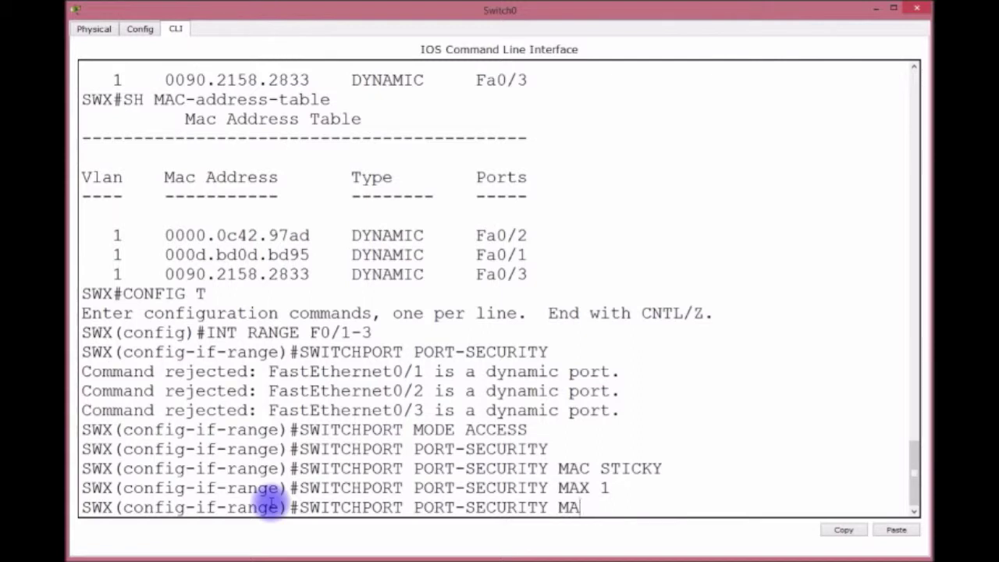
pyautogui.write('VIOLATION SHUTDOWN')
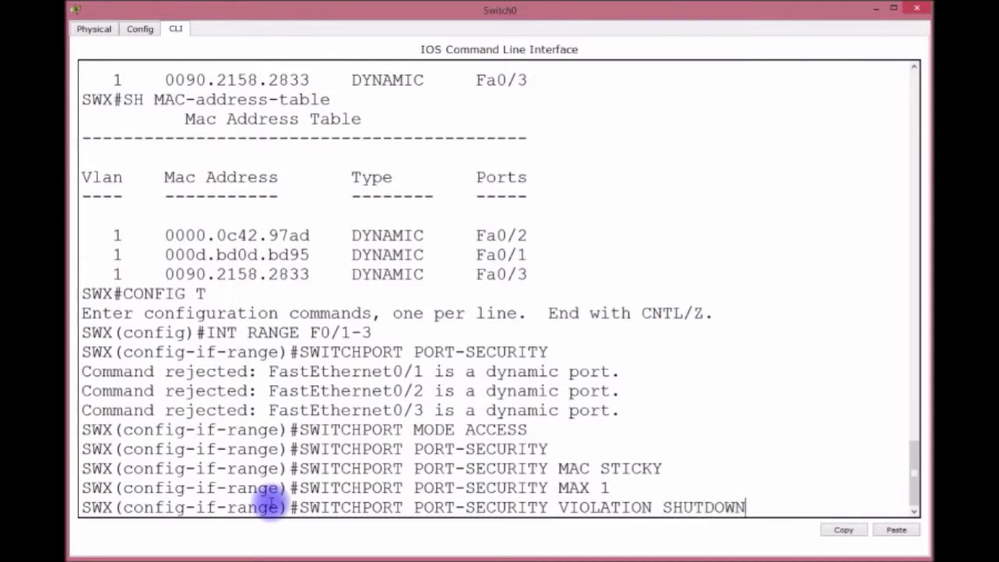
pyautogui.press('Return')
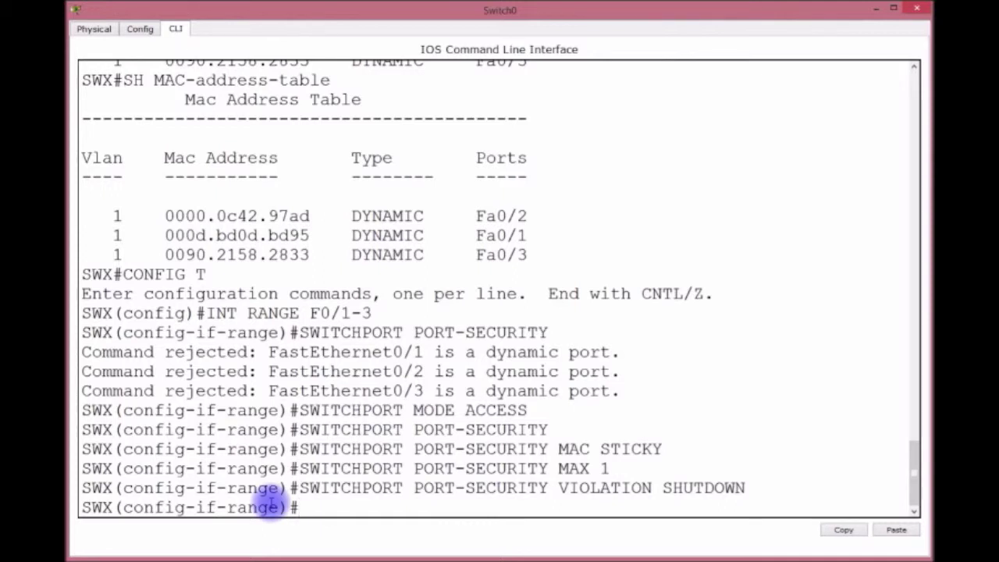
# Save the switch configuration with do wr and exit configuration mode.
pyautogui.write('DO WR')
pyautogui.press('Return')
pyautogui.hotkey('ctrl', 'z')
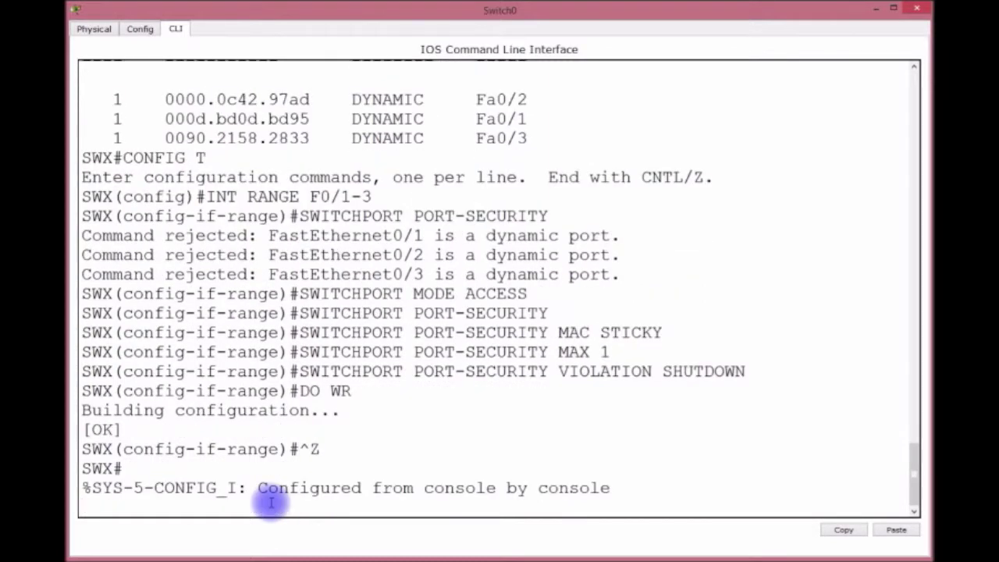
pyautogui.press('Return')
pyautogui.press('Return')
pyautogui.press('Return')
pyautogui.press('Return')
pyautogui.press('Return')
# Show the port-security summary, with Fa0/1–3 at maximum 1 and action Shutdown.
pyautogui.write('SWX#S')
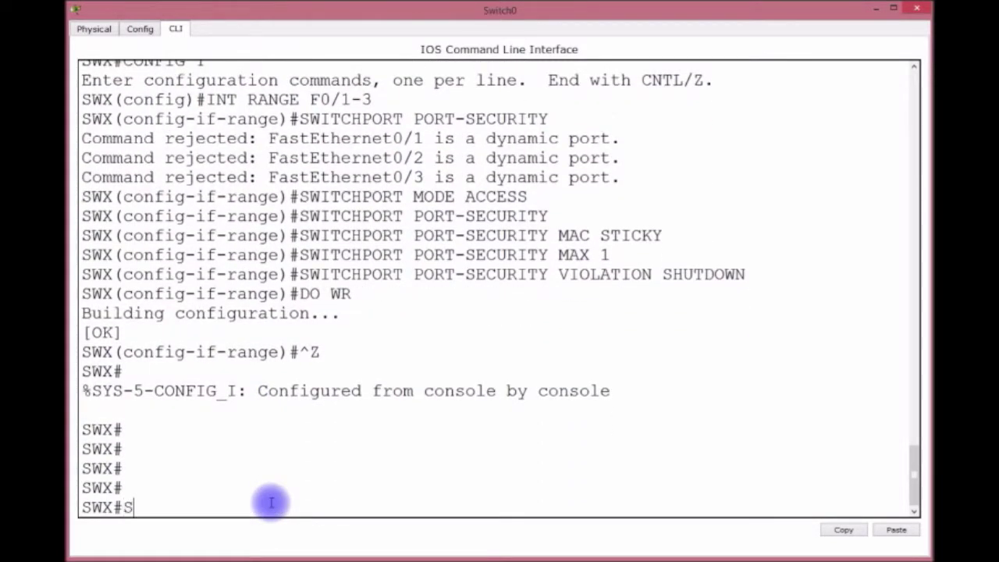
pyautogui.write('H SWITHCP')
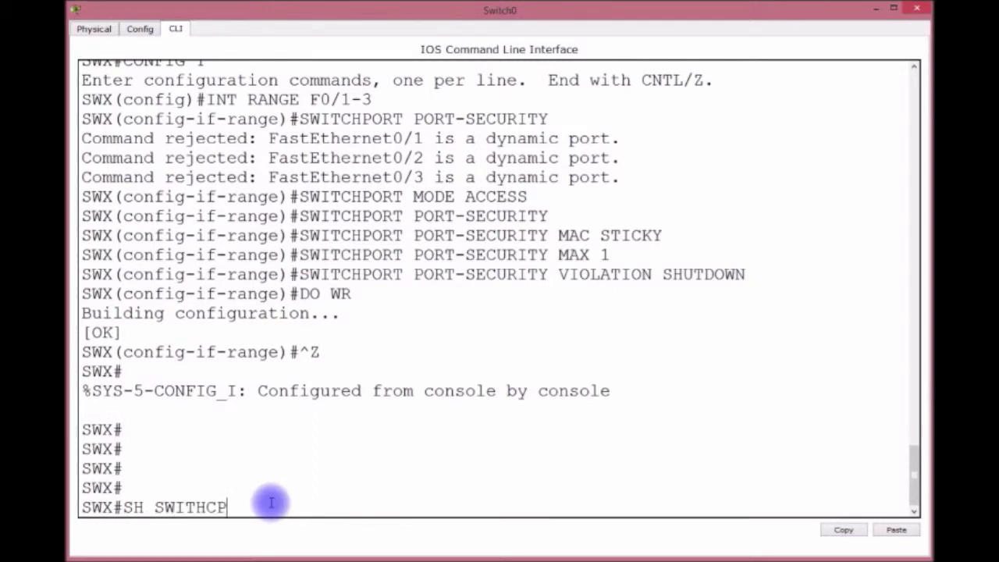
pyautogui.write('ORT SE')
pyautogui.press('Tab')
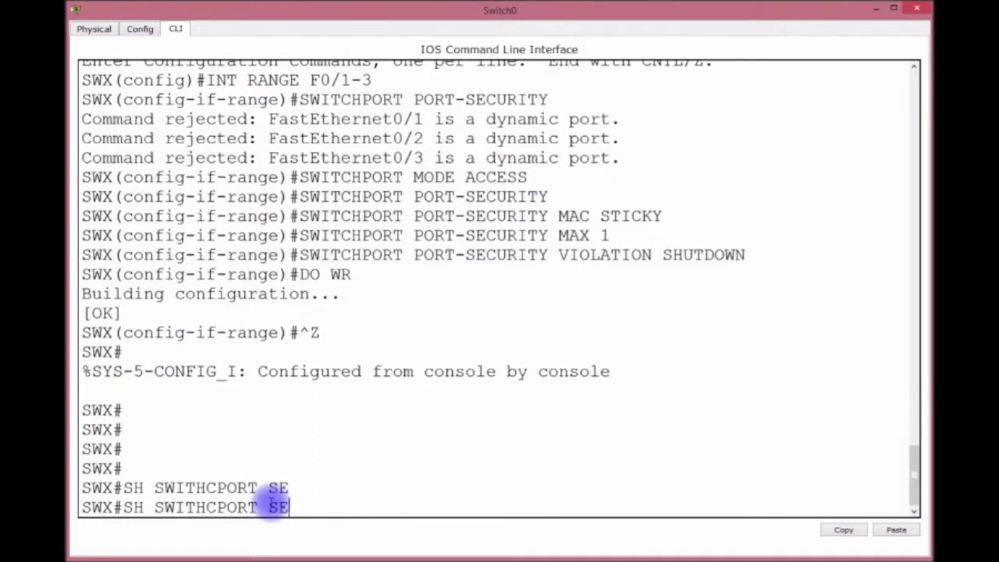
pyautogui.press('BackSpace')
pyautogui.press('BackSpace')
pyautogui.press('BackSpace')
pyautogui.press('BackSpace')
pyautogui.press('BackSpace')
pyautogui.press('BackSpace')
pyautogui.press('BackSpace')
pyautogui.press('BackSpace')
pyautogui.press('BackSpace')
pyautogui.write('CH')
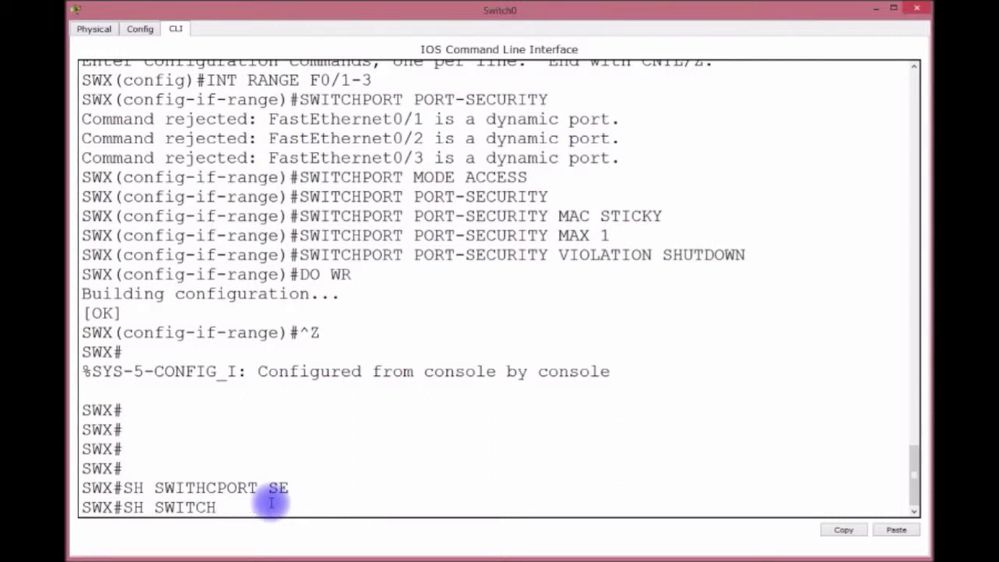
pyautogui.press('Tab')
pyautogui.press('BackSpace')
pyautogui.press('BackSpace')
pyautogui.press('BackSpace')
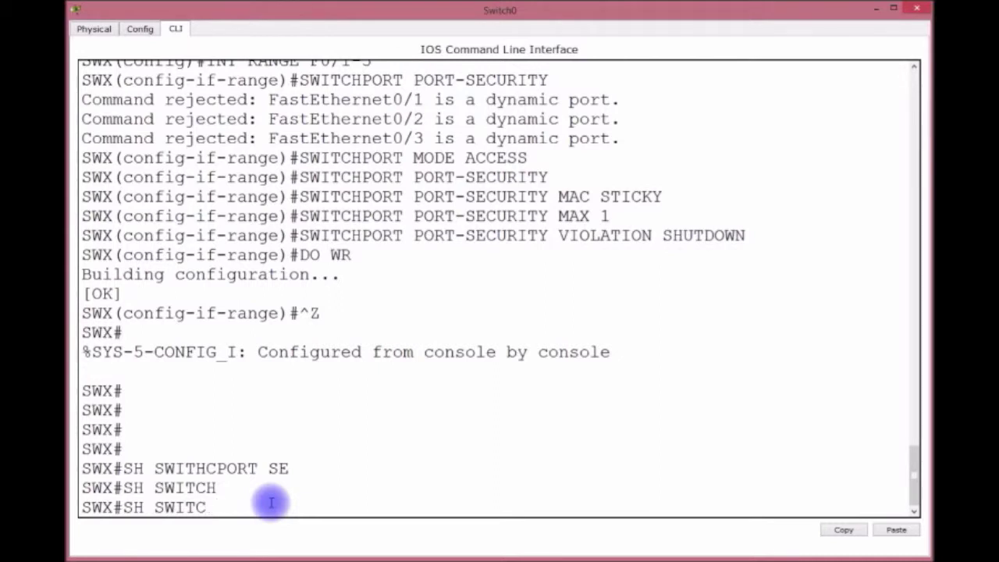
pyautogui.write('TCHPORT PORT')
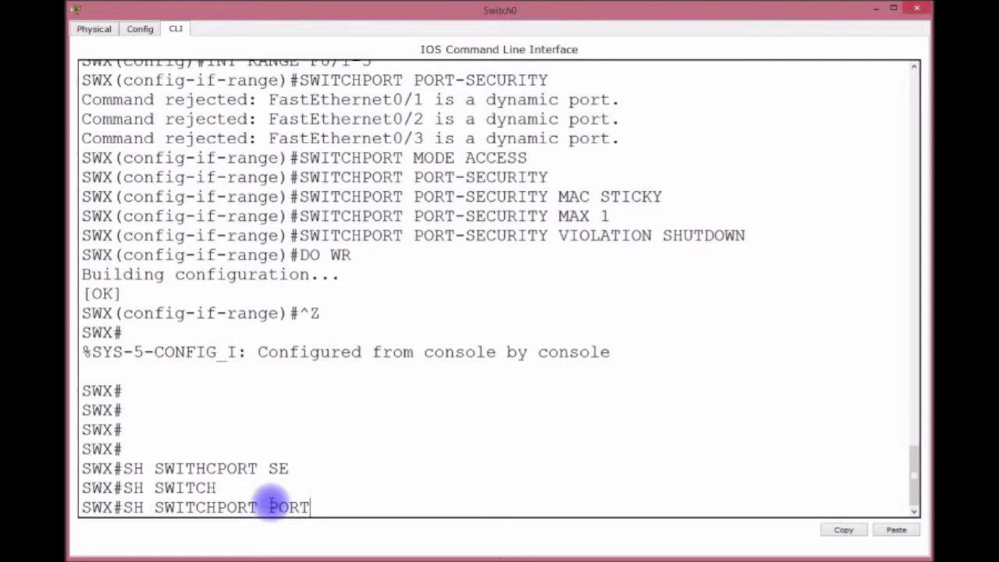
pyautogui.press('Tab')
pyautogui.press('BackSpace')
pyautogui.press('BackSpace')
pyautogui.press('BackSpace')
pyautogui.press('BackSpace')
pyautogui.press('BackSpace')
pyautogui.press('BackSpace')
pyautogui.press('BackSpace')
pyautogui.press('BackSpace')
pyautogui.press('BackSpace')
pyautogui.press('BackSpace')
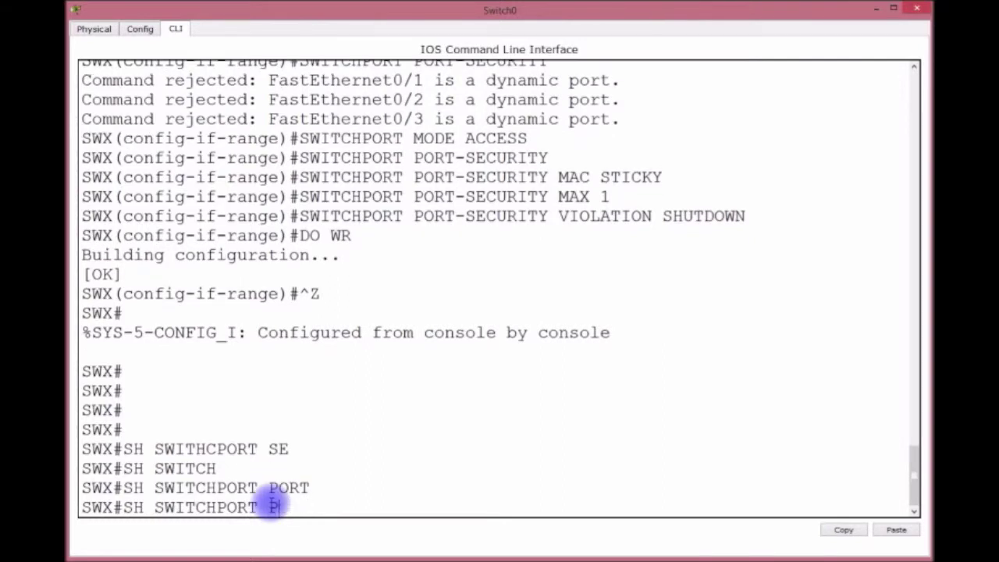
pyautogui.press('BackSpace')
pyautogui.press('BackSpace')
pyautogui.press('BackSpace')
pyautogui.press('BackSpace')
pyautogui.press('BackSpace')
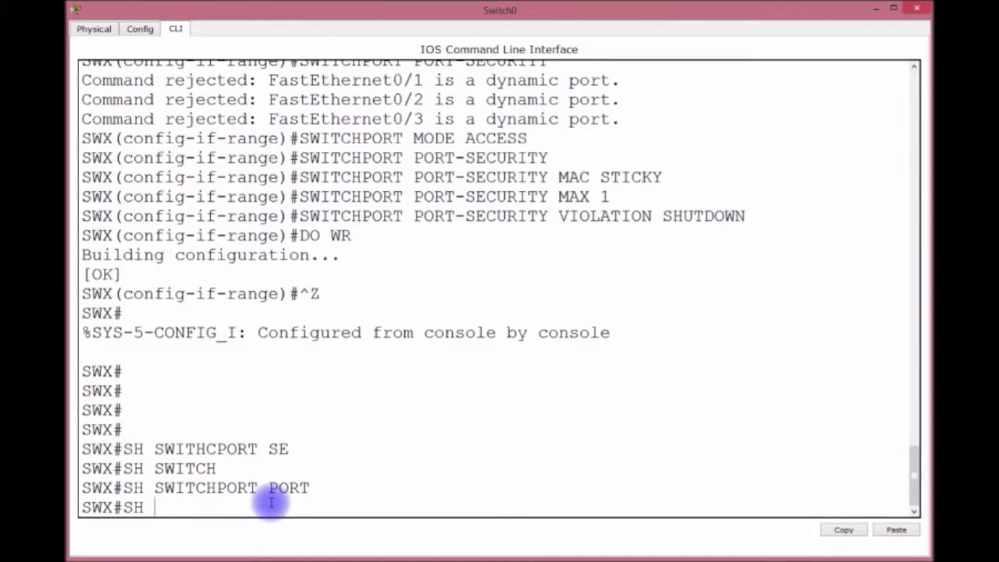
pyautogui.write('PORT')
pyautogui.press('Tab')
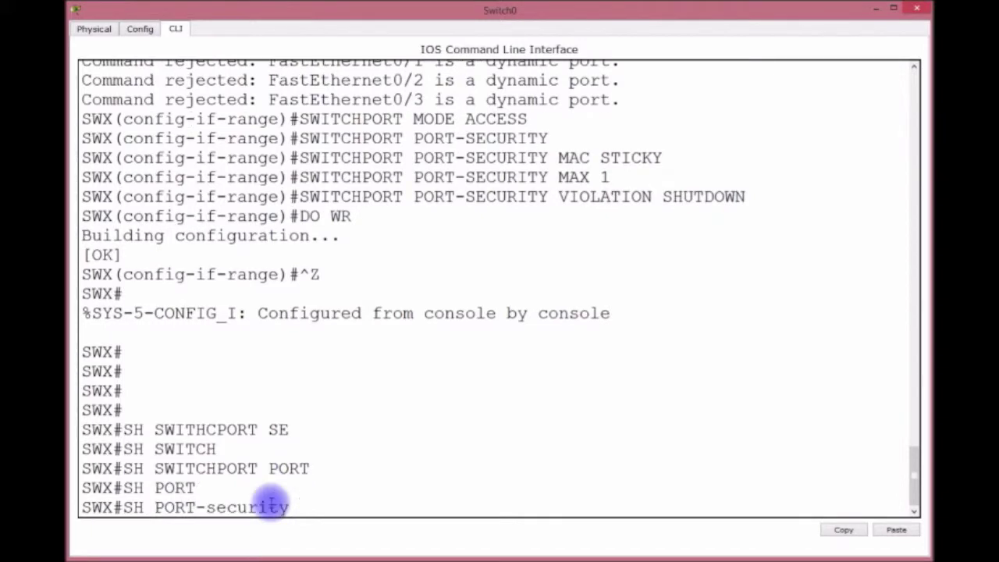
pyautogui.press('Return')
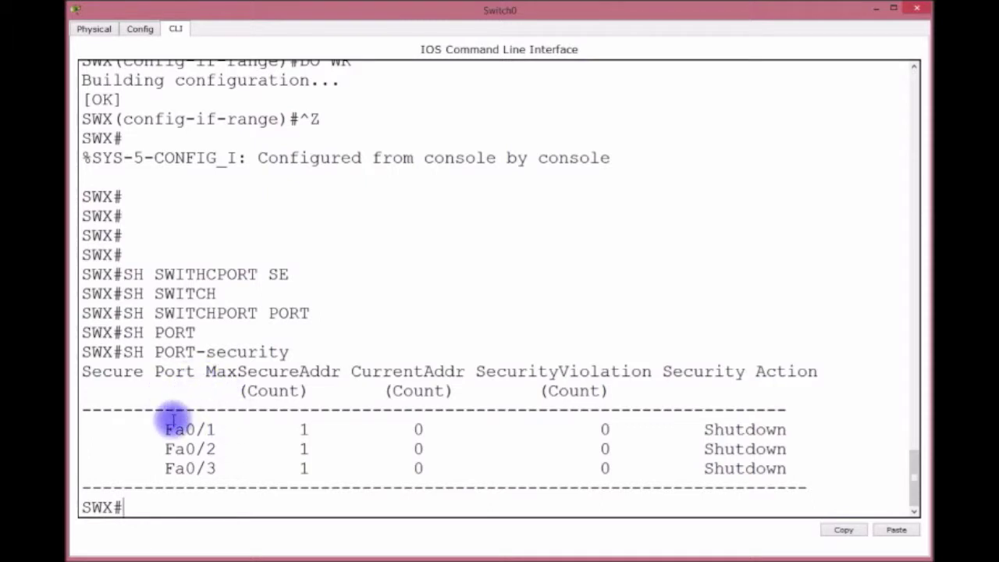
# Highlight the Fa0/1–3 rows in the summary, then return to the topology.
pyautogui.moveTo(163, 429); pyautogui.dragTo(227, 468)
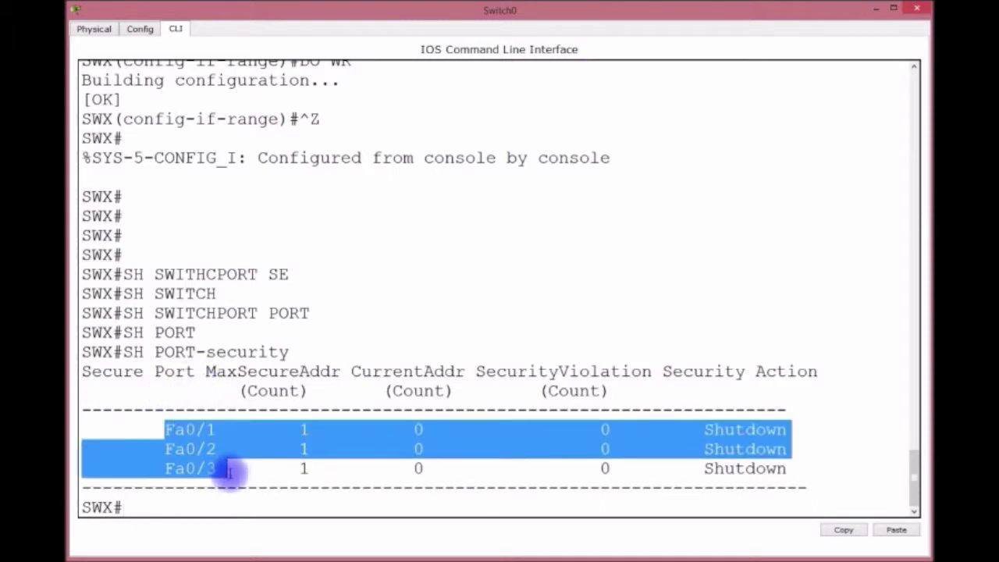
pyautogui.click(279, 442)
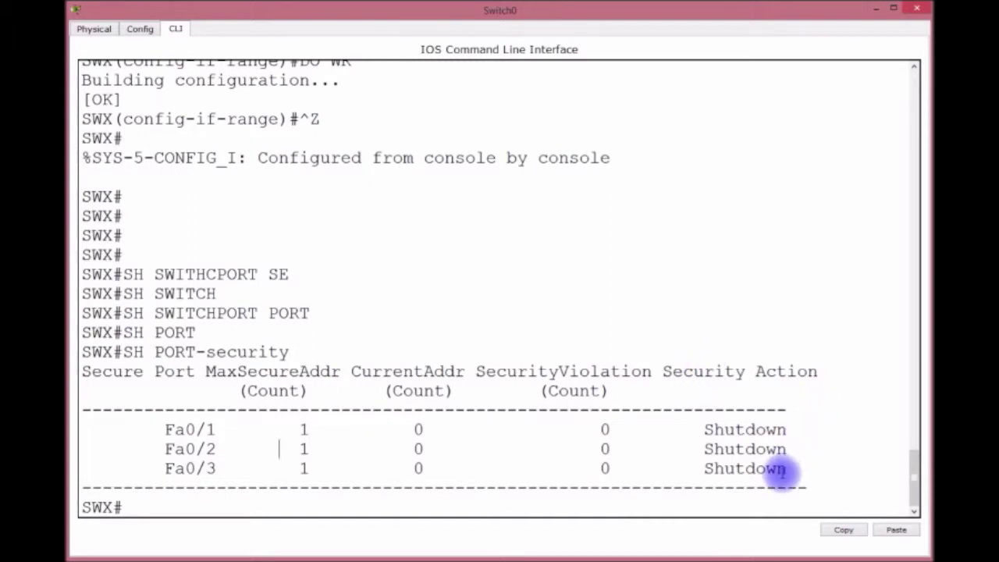
pyautogui.click(875, 9)
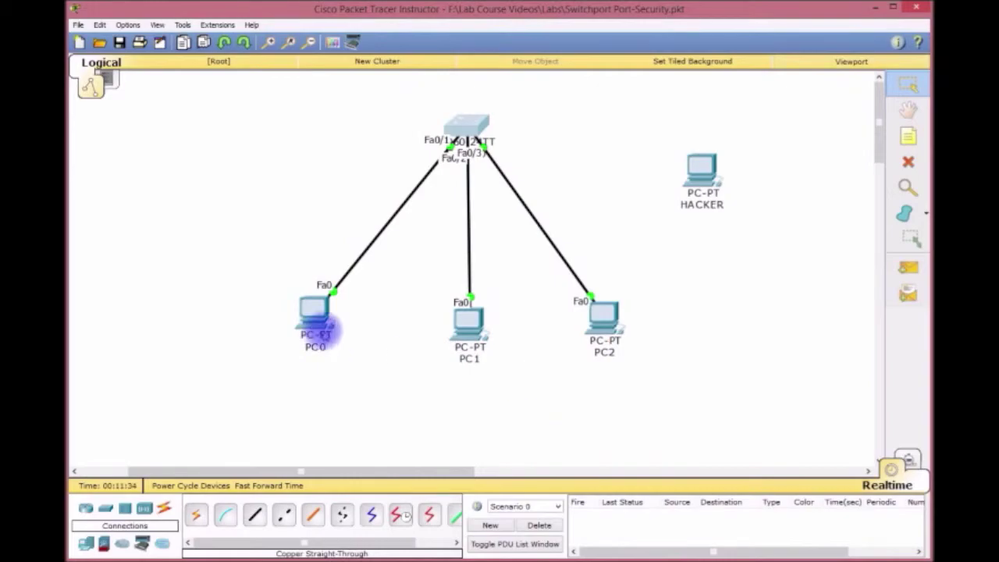
# Ping 192.168.1.3 and 192.168.1.2 from PC0, both with 0% loss, then close PC0.
pyautogui.click(314, 310)
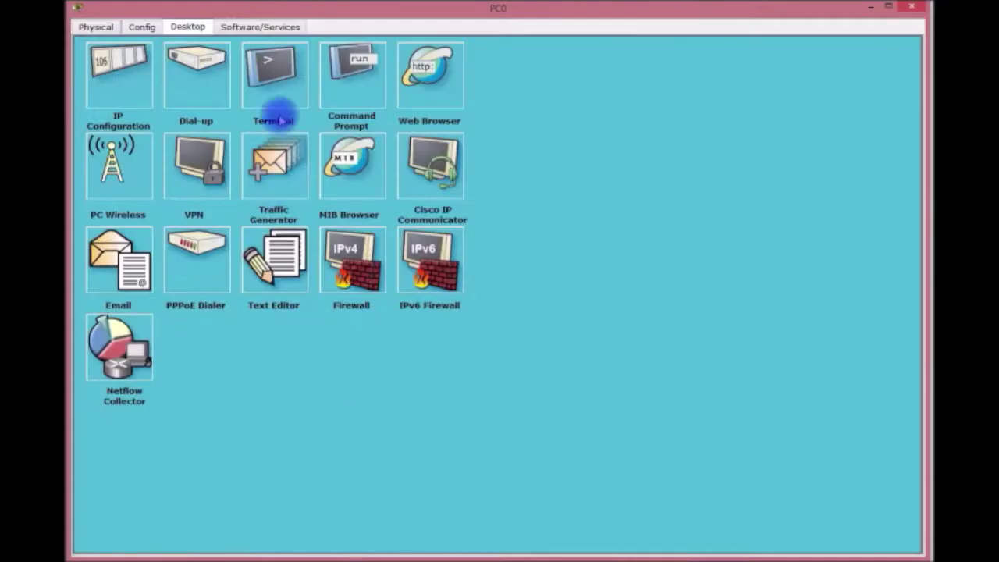
pyautogui.click(356, 66)
pyautogui.press('Up')
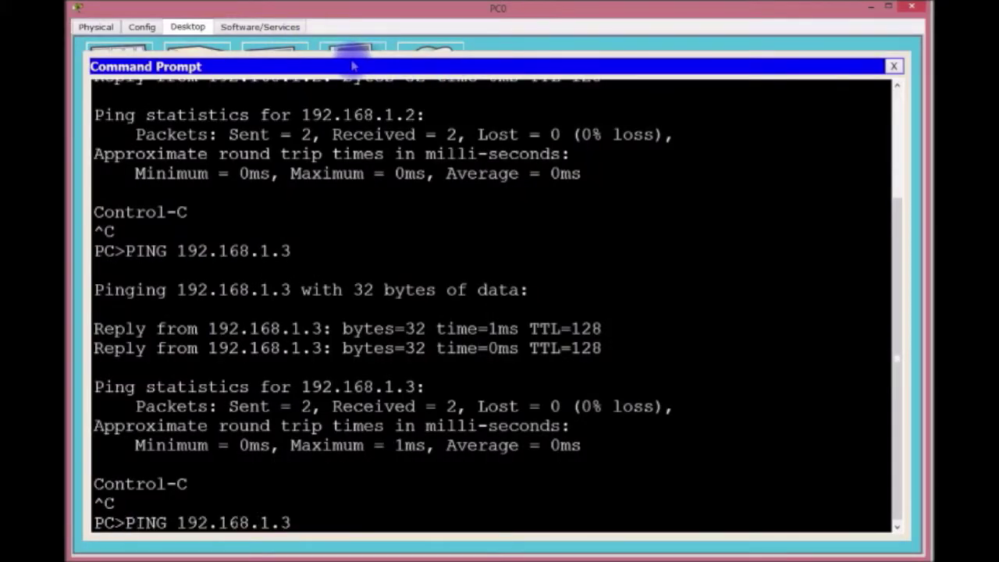
pyautogui.press('Return')
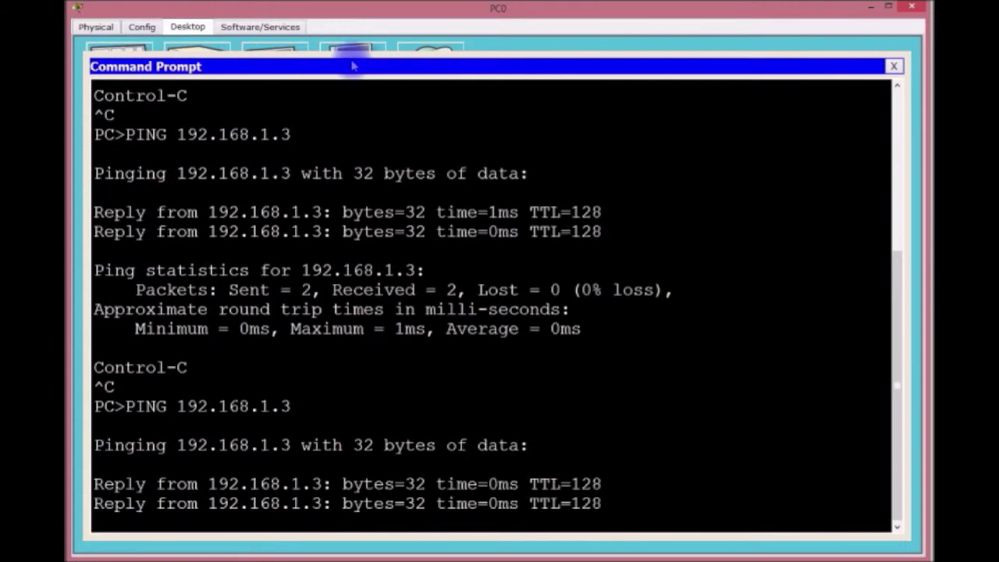
pyautogui.hotkey('ctrl', 'c')
pyautogui.press('Up')
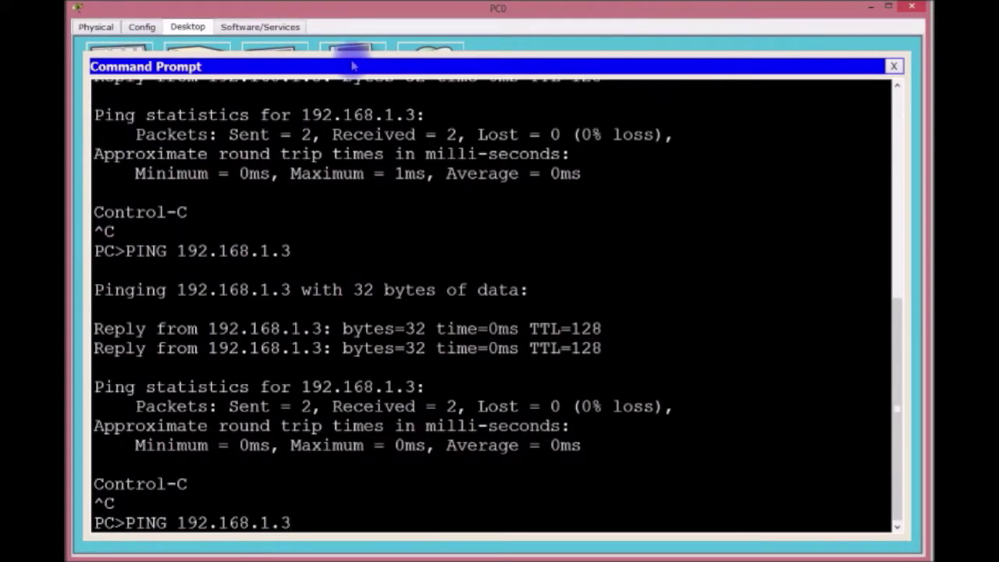
pyautogui.press('BackSpace')
pyautogui.write('2')
pyautogui.press('Return')
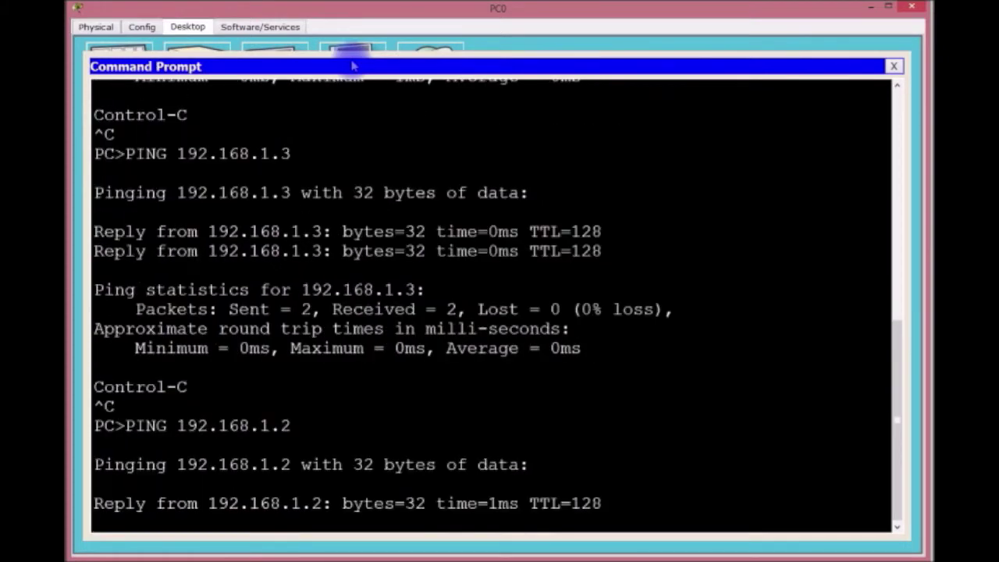
pyautogui.hotkey('ctrl', 'c')
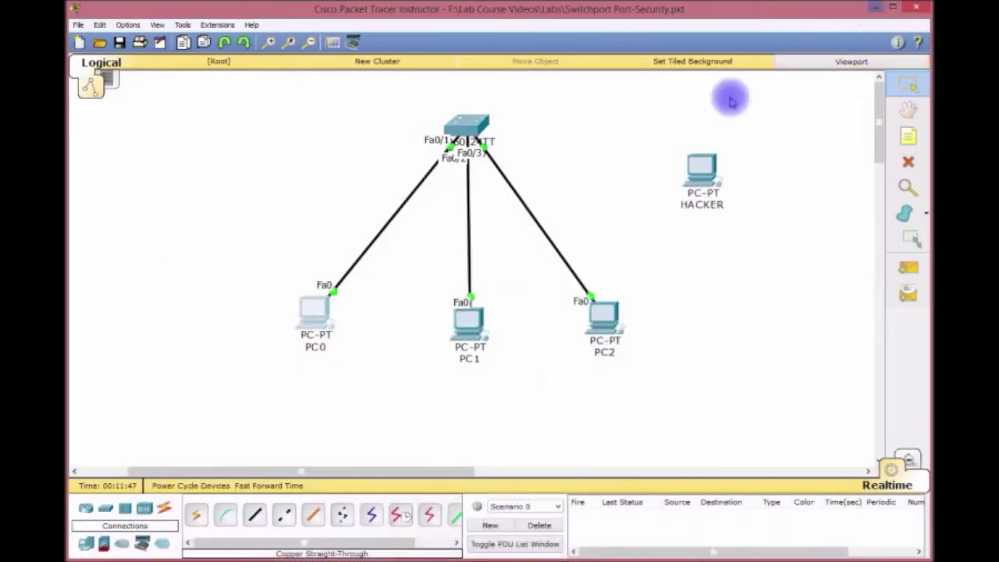
pyautogui.click(871, 8)
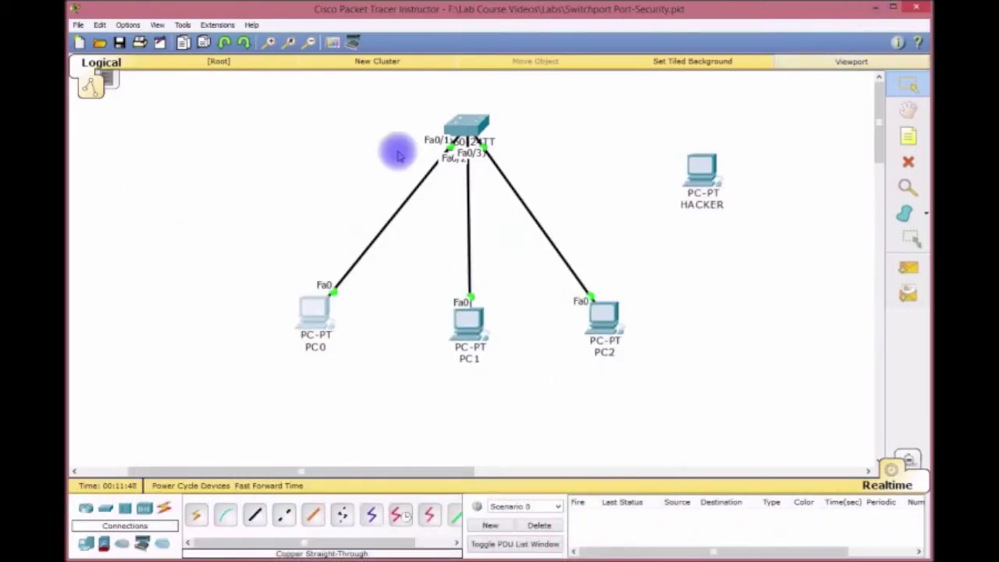
# Rerun show port-security on SWX: Fa0/1–3 each have 1 current address and 0 violations.
pyautogui.click(466, 127)
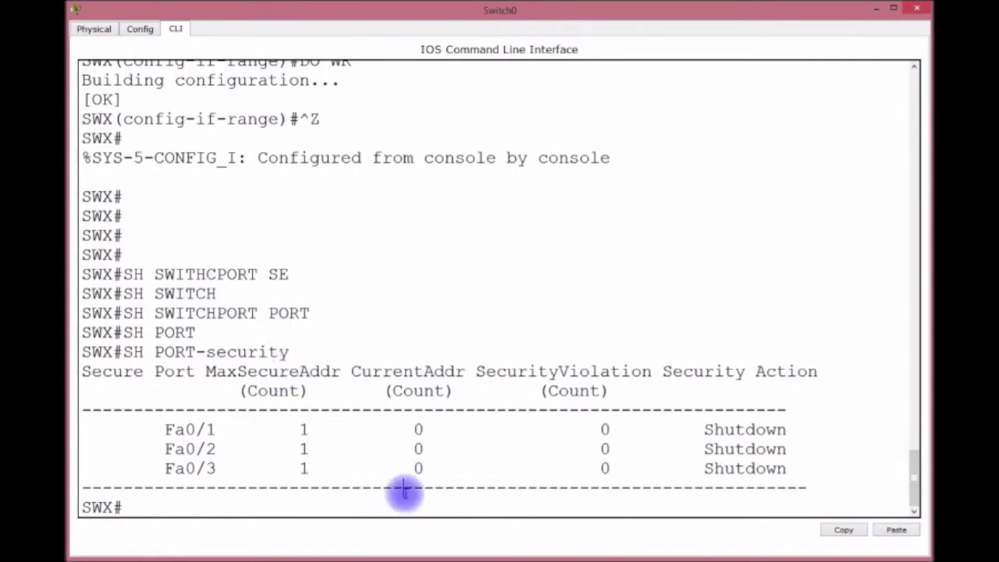
pyautogui.press('Up')
pyautogui.press('Return')
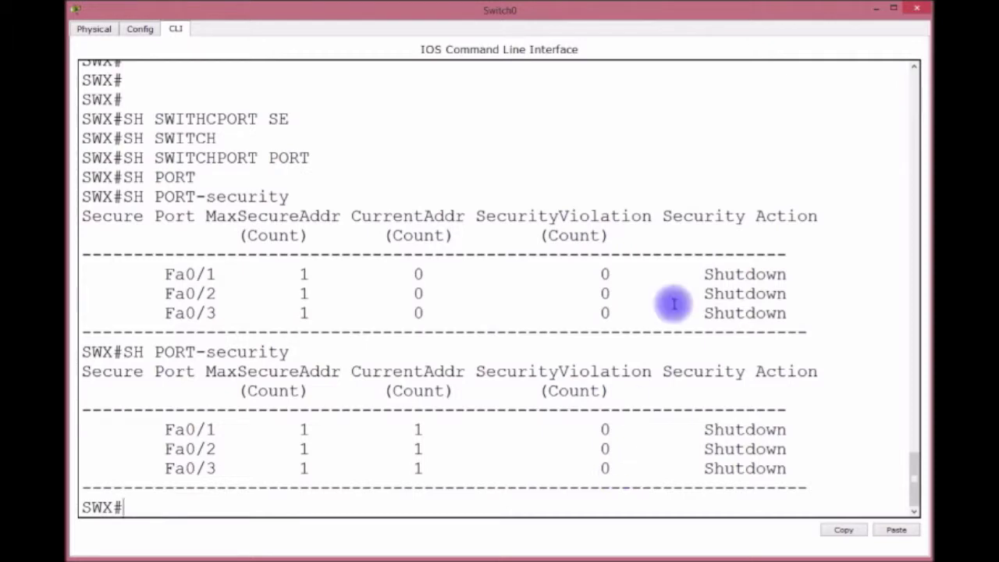
pyautogui.click(872, 9)
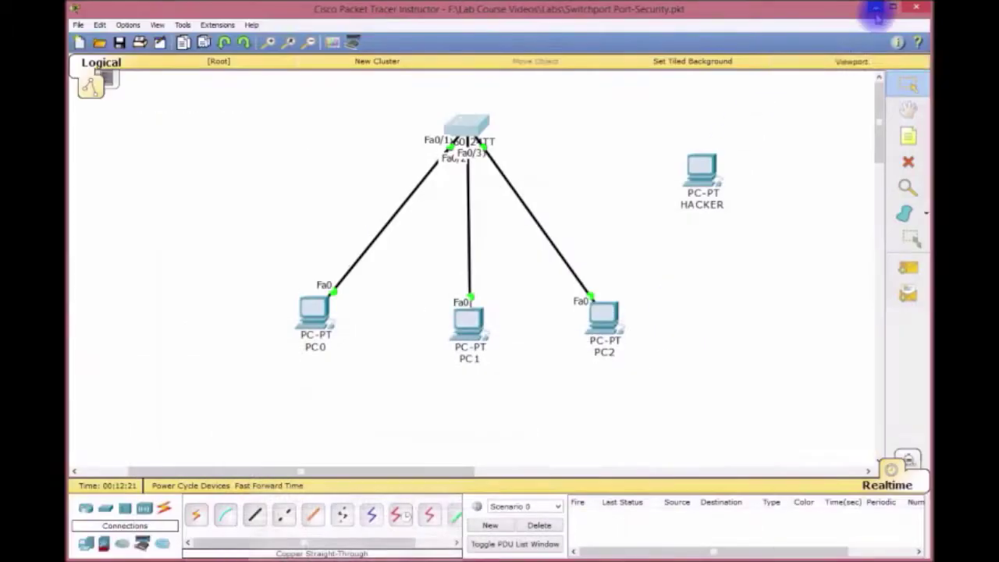
# Set HACKER's IP configuration to static 192.168.1.3 with subnet mask 255.255.255.0.
pyautogui.moveTo(712, 176); pyautogui.dragTo(679, 161)
pyautogui.click(680, 161)
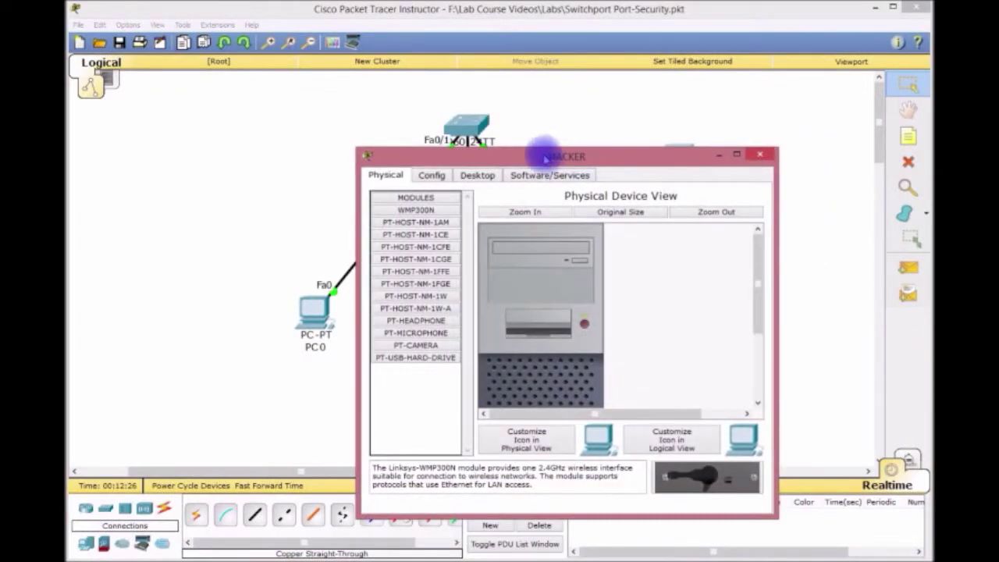
pyautogui.moveTo(544, 158); pyautogui.dragTo(618, 125)
pyautogui.click(547, 141)
pyautogui.click(495, 191)
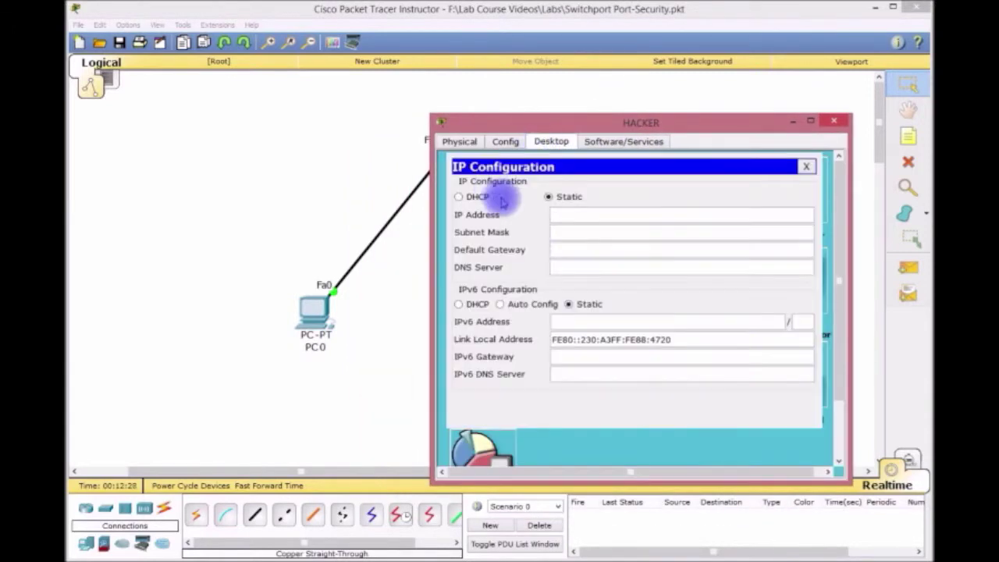
pyautogui.write('192')
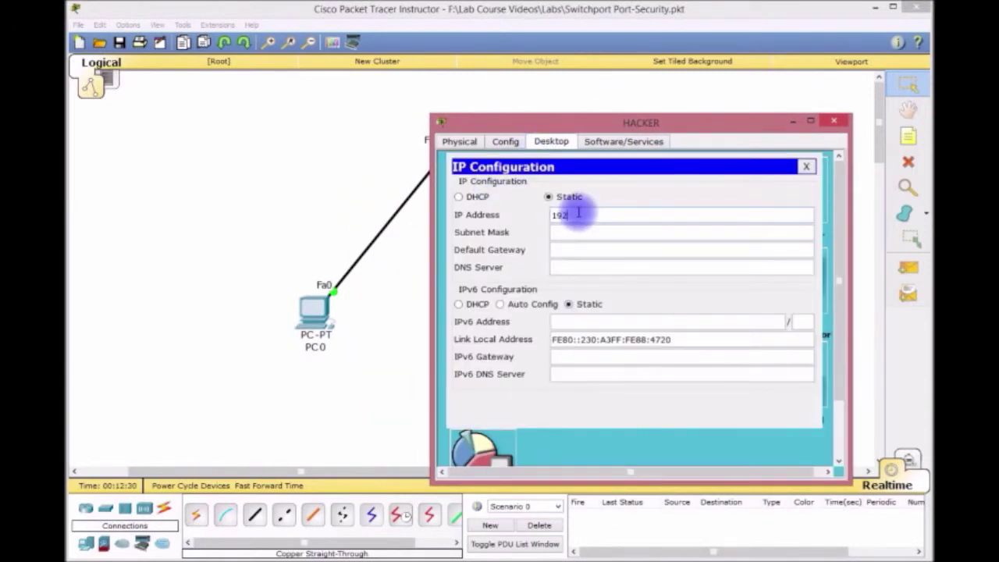
pyautogui.write('.168.1.3')
pyautogui.press('Tab')
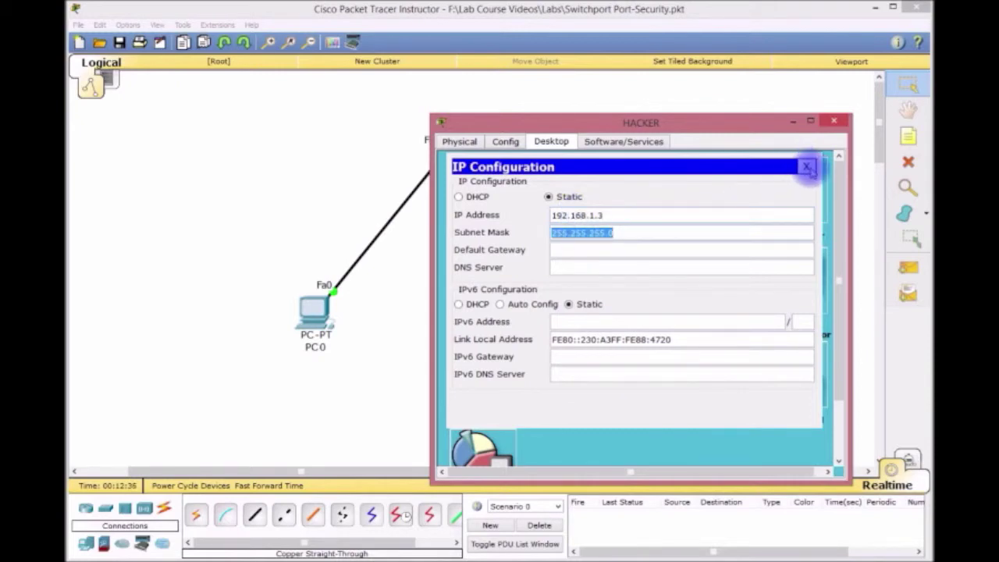
pyautogui.click(806, 166)
# Delete PC2's cable to the switch, move PC2 aside, and place HACKER beside PC1.
pyautogui.click(832, 121)
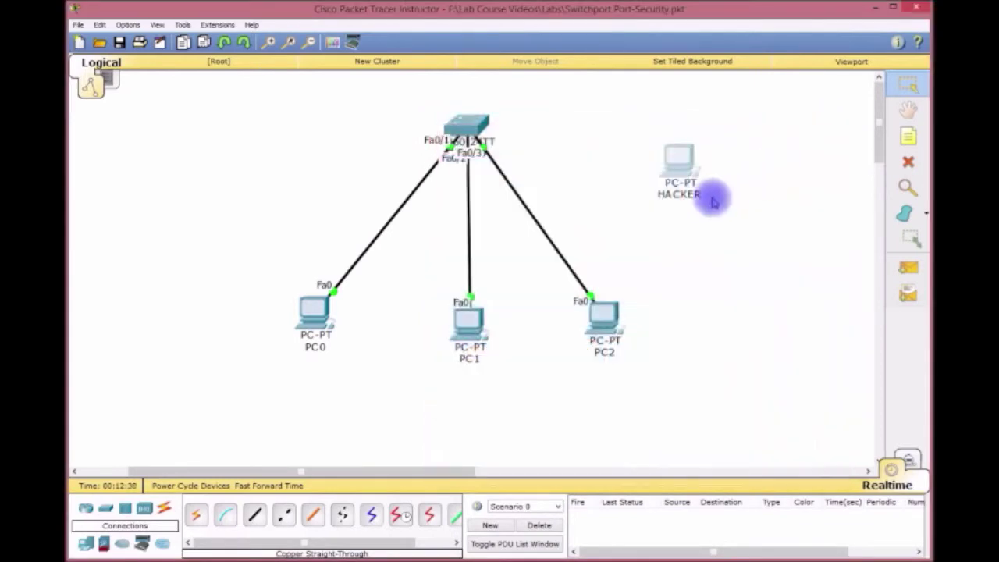
pyautogui.click(908, 161)
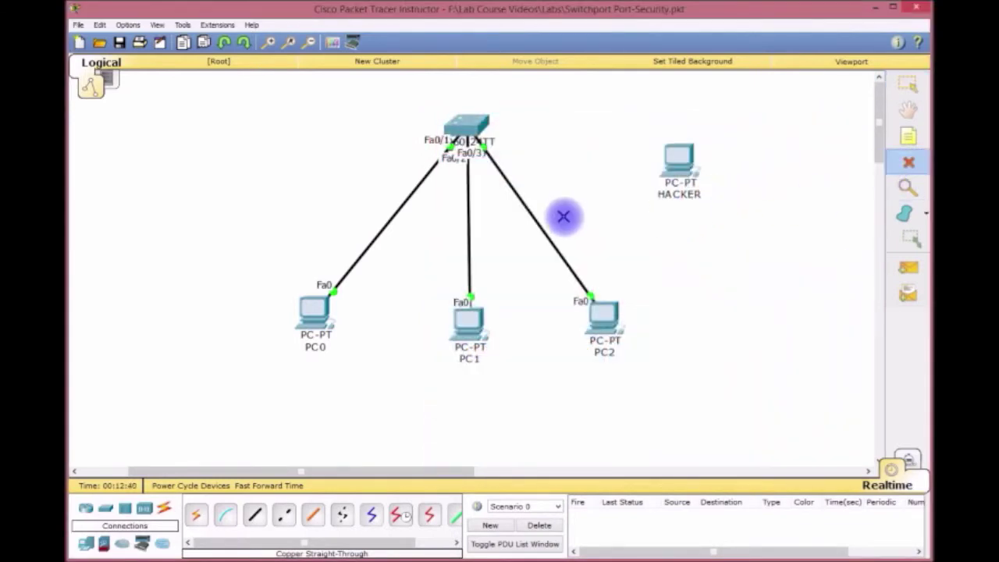
pyautogui.click(541, 227)
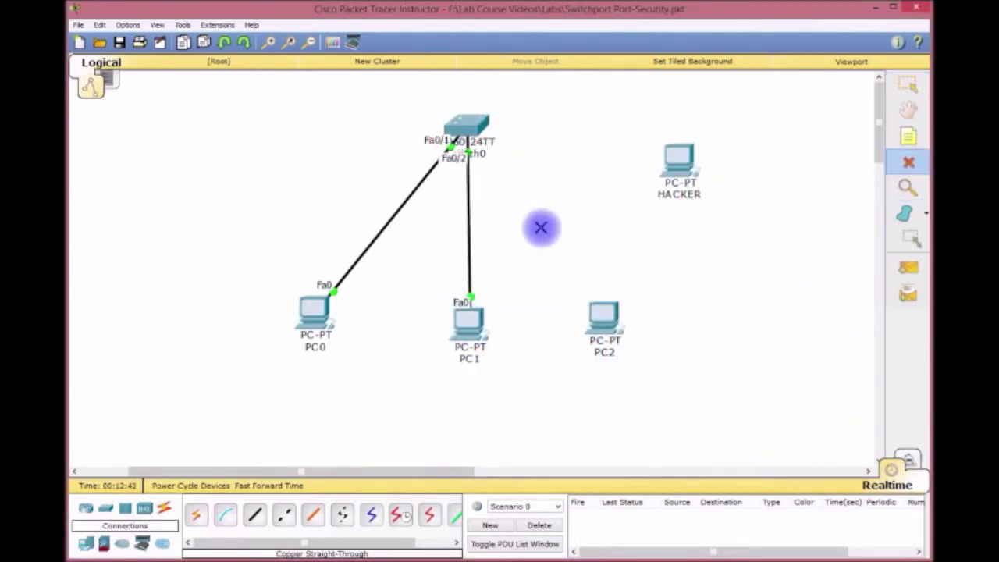
pyautogui.click(906, 84)
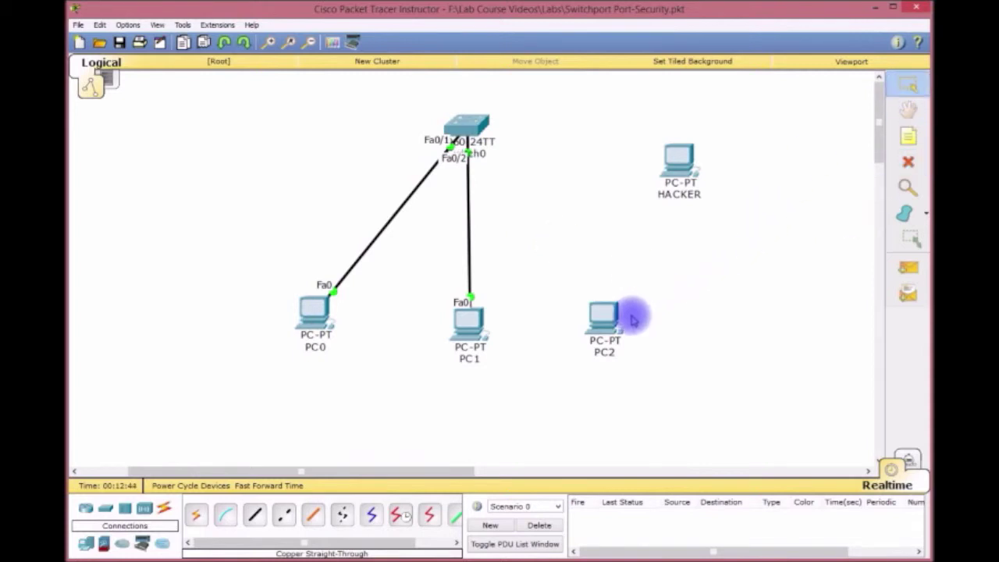
pyautogui.moveTo(604, 315); pyautogui.dragTo(756, 335)
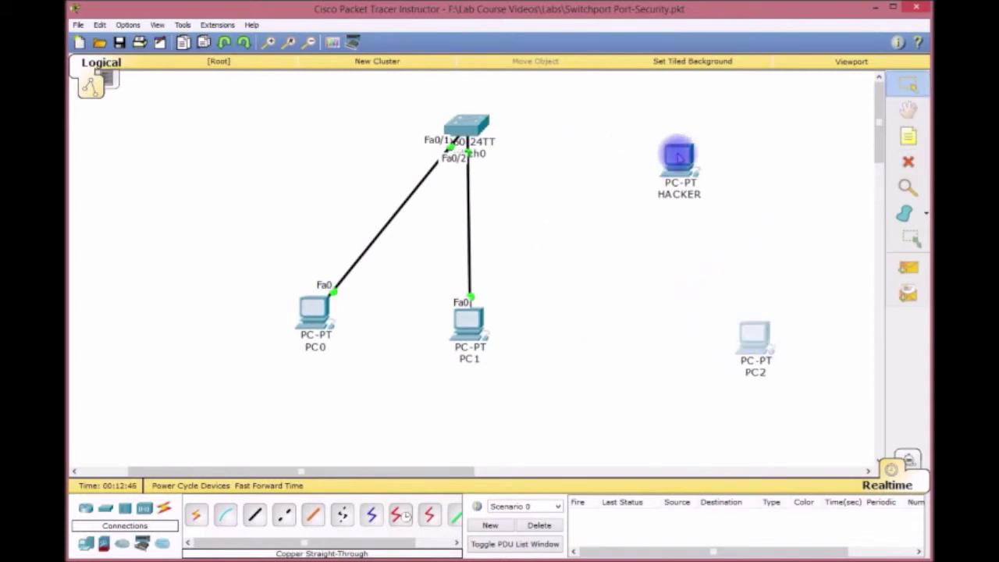
pyautogui.moveTo(678, 153); pyautogui.dragTo(578, 312)
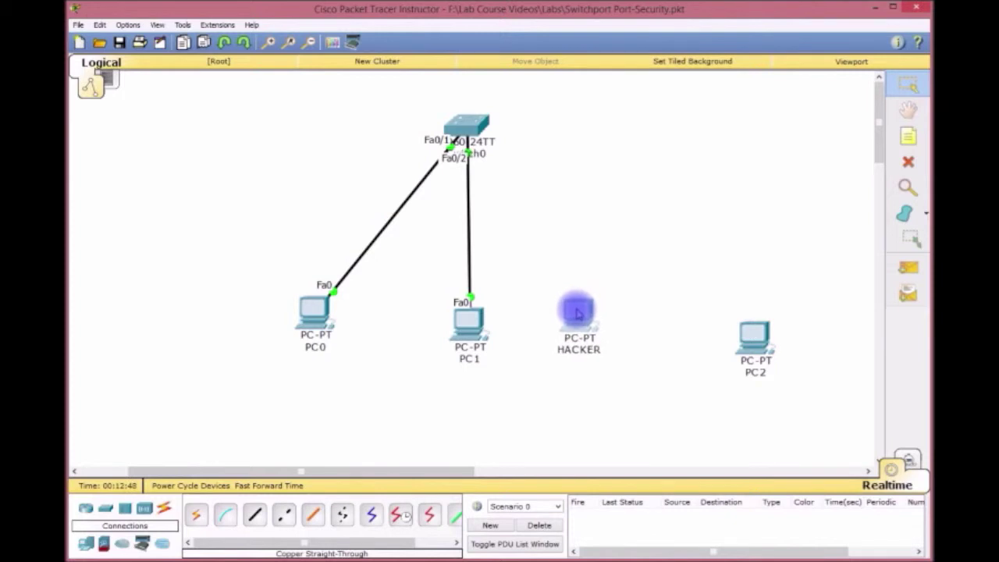
# Connect HACKER's FastEthernet0 to switch port Fa0/3 with a copper straight-through cable.
pyautogui.click(569, 318)
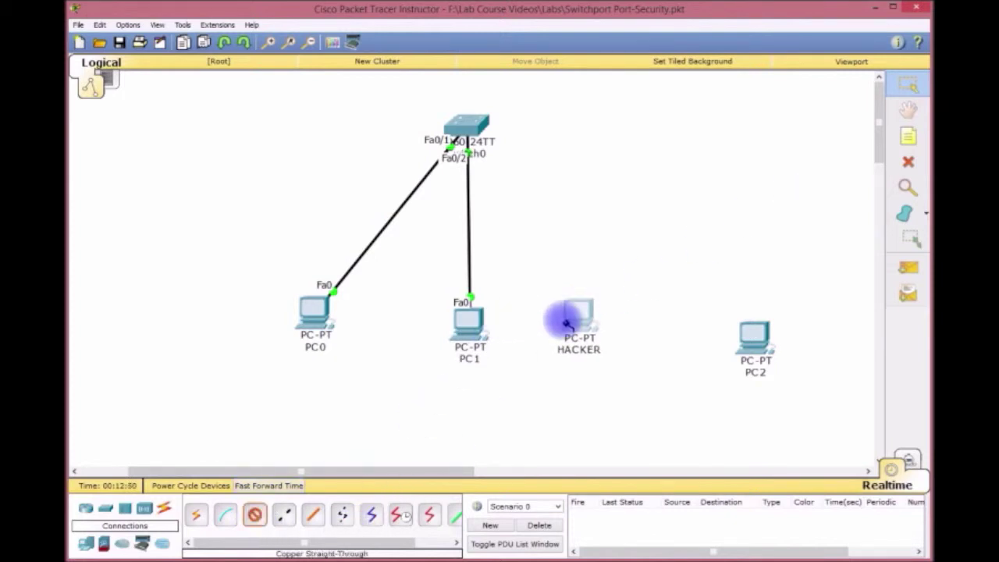
pyautogui.click(593, 340)
pyautogui.click(477, 121)
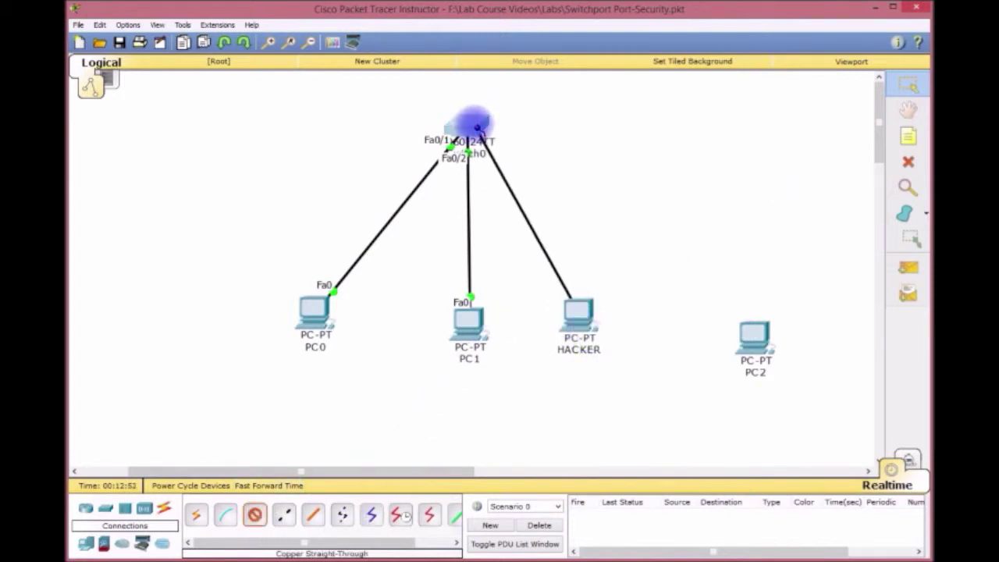
pyautogui.click(509, 149)
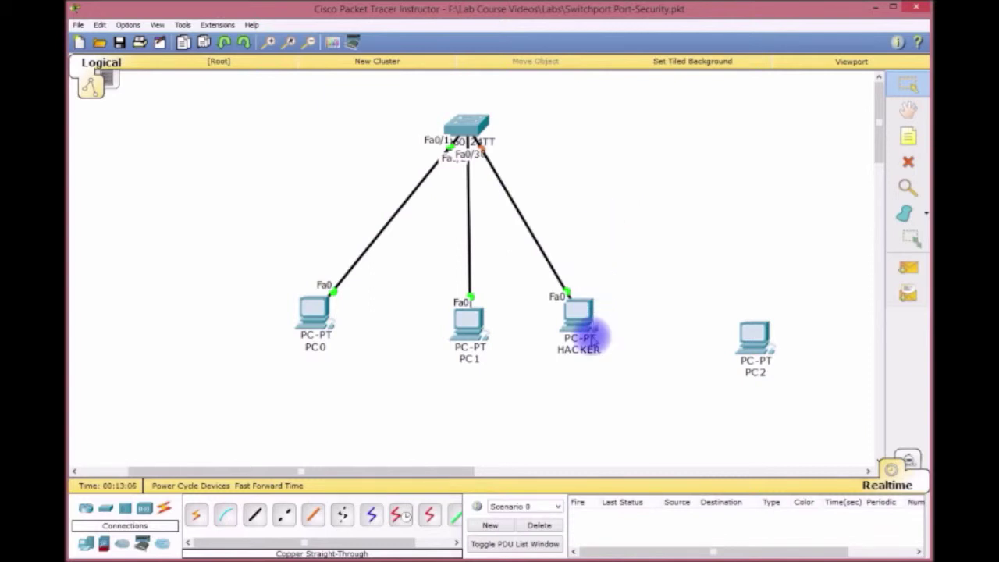
pyautogui.moveTo(580, 312); pyautogui.dragTo(738, 173)
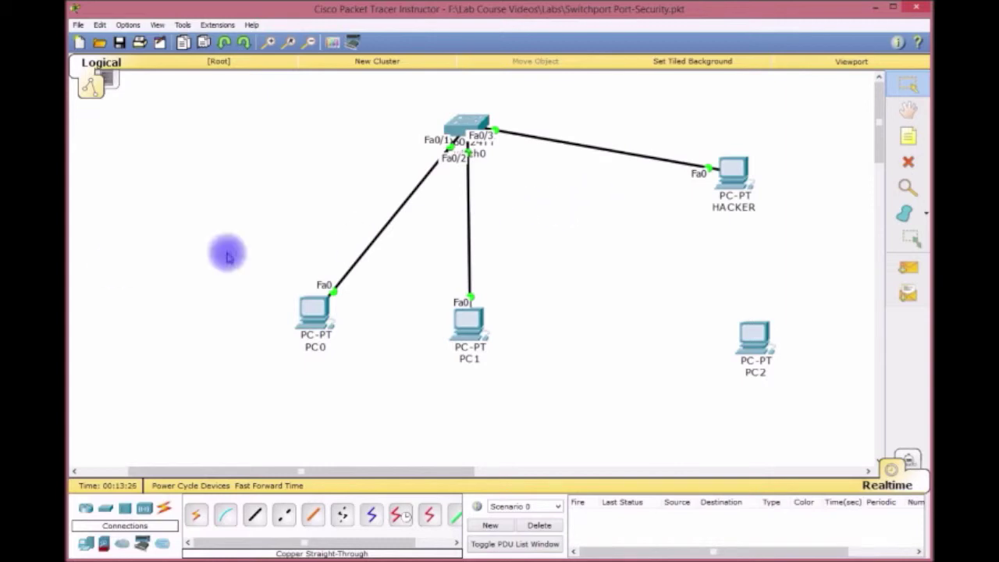
pyautogui.moveTo(734, 172); pyautogui.dragTo(629, 306)
# Run PING 192.168.1.1 from HACKER's command prompt, tripping port security on Fa0/3.
pyautogui.click(630, 306)
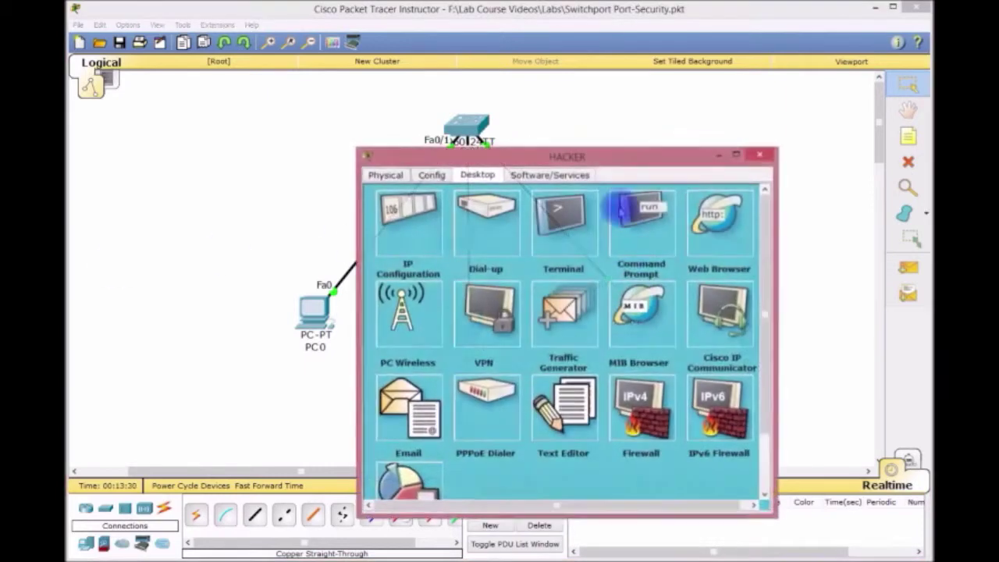
pyautogui.moveTo(590, 161); pyautogui.dragTo(569, 180)
pyautogui.click(597, 223)
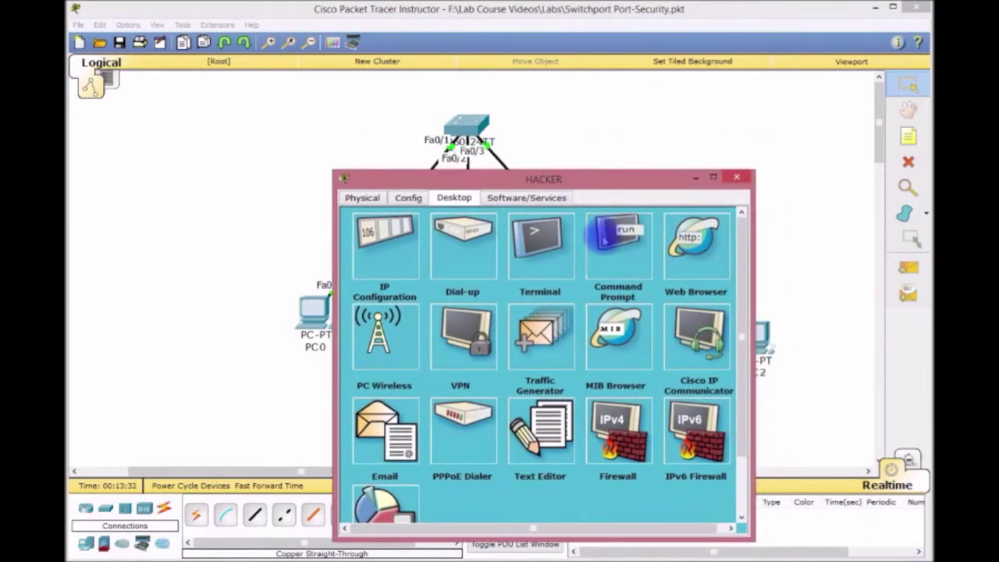
pyautogui.write('PI')
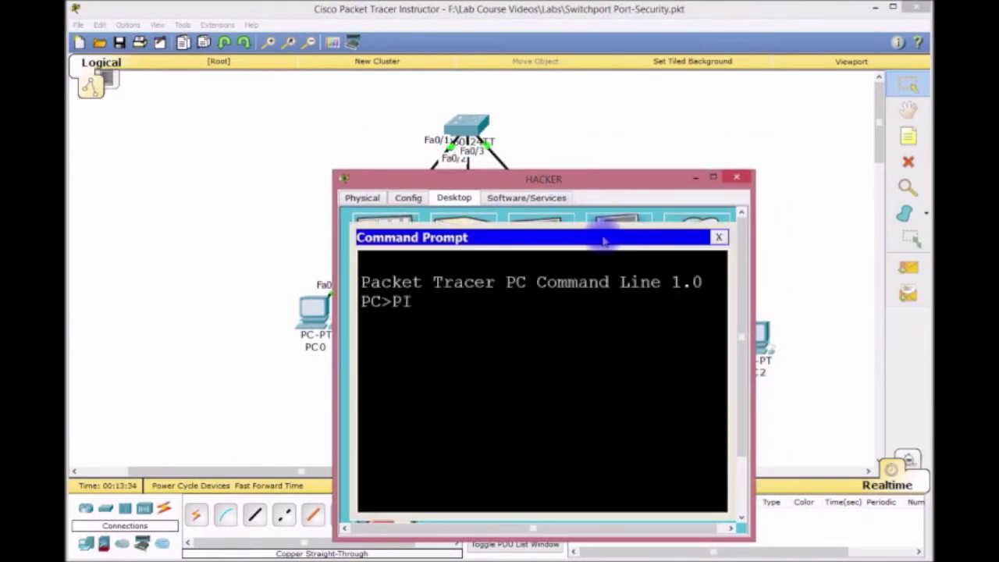
pyautogui.write('NG 192.1')
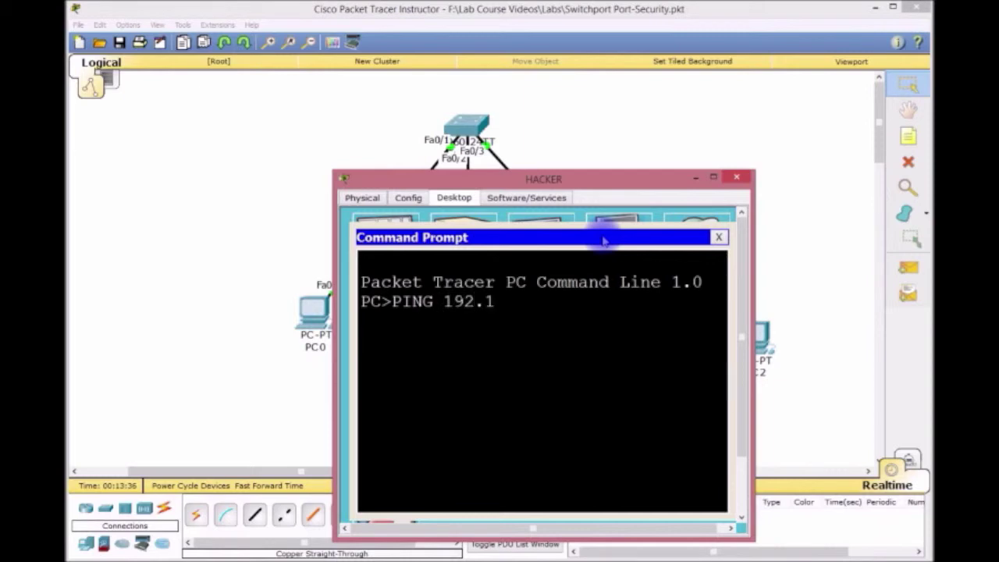
pyautogui.write('68.1.1')
pyautogui.press('Return')
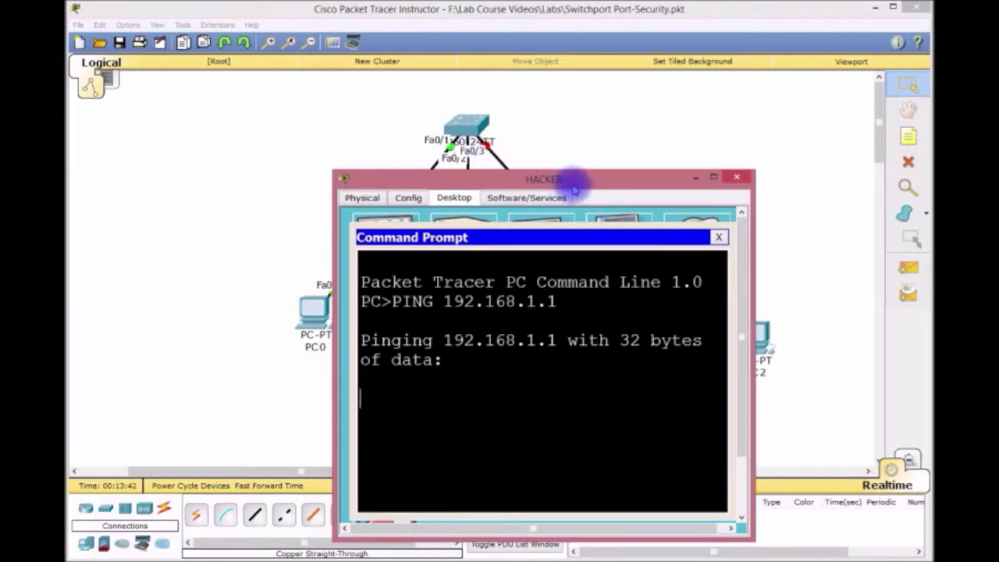
pyautogui.click(695, 181)
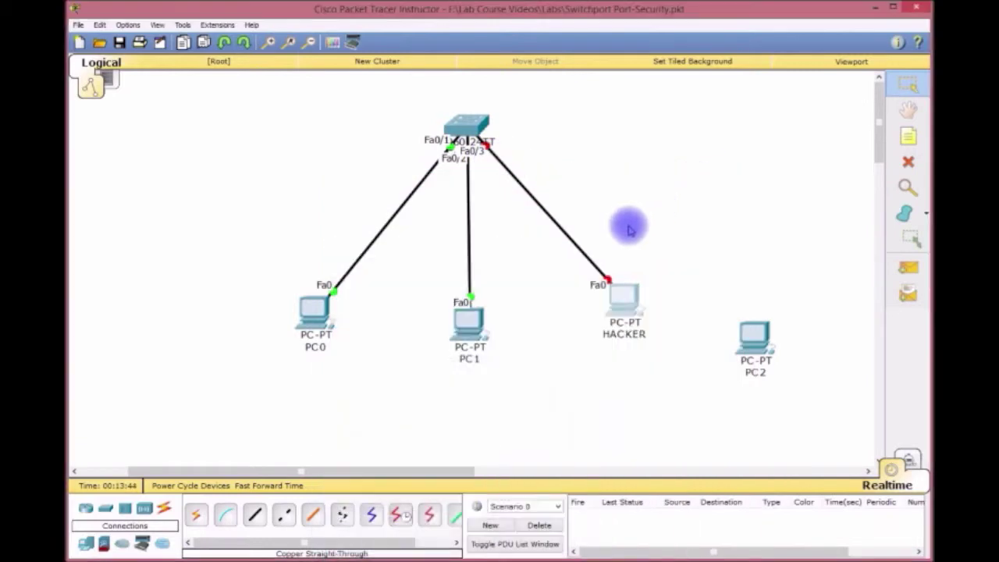
pyautogui.moveTo(619, 295); pyautogui.dragTo(763, 129)
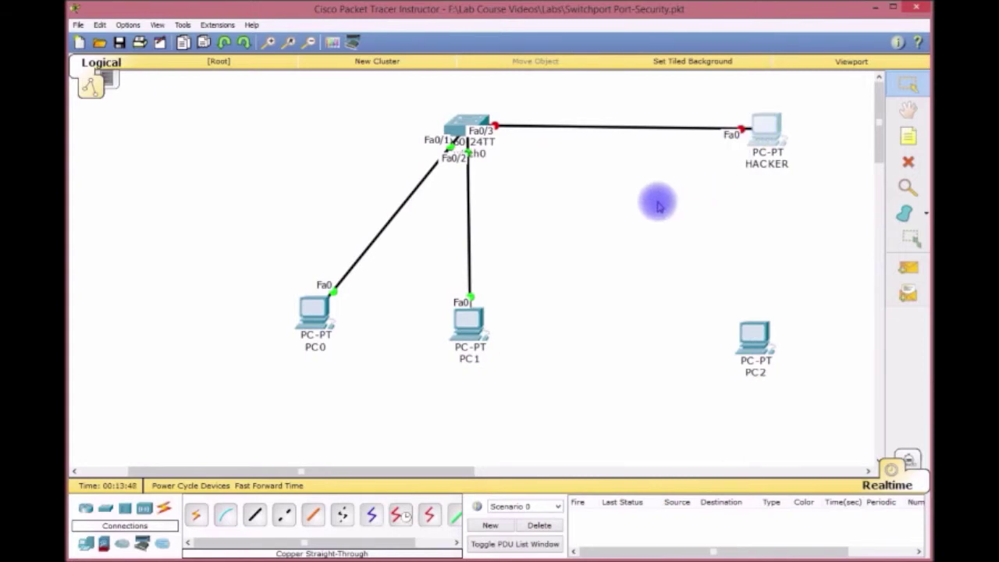
pyautogui.click(456, 127)
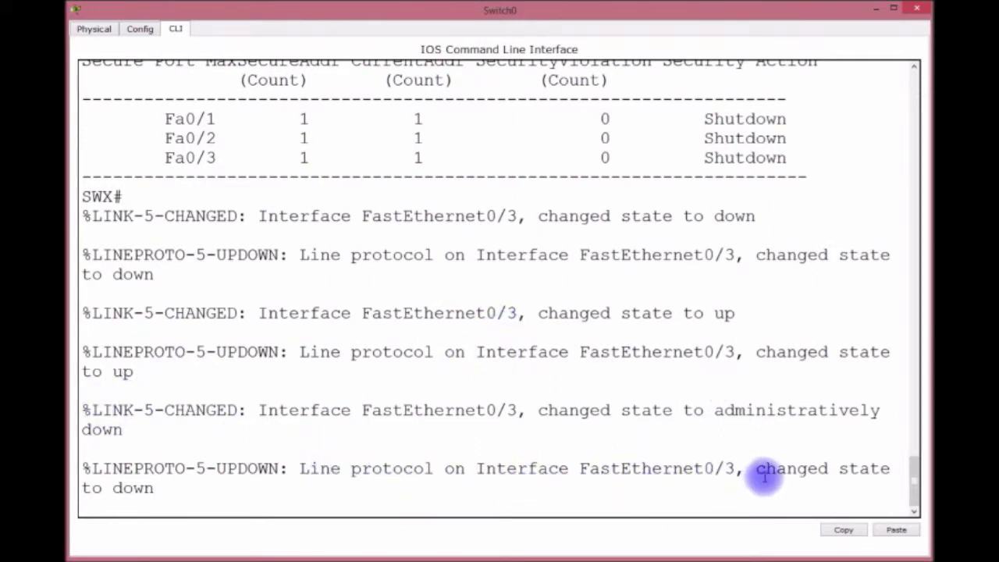
pyautogui.press('Return')
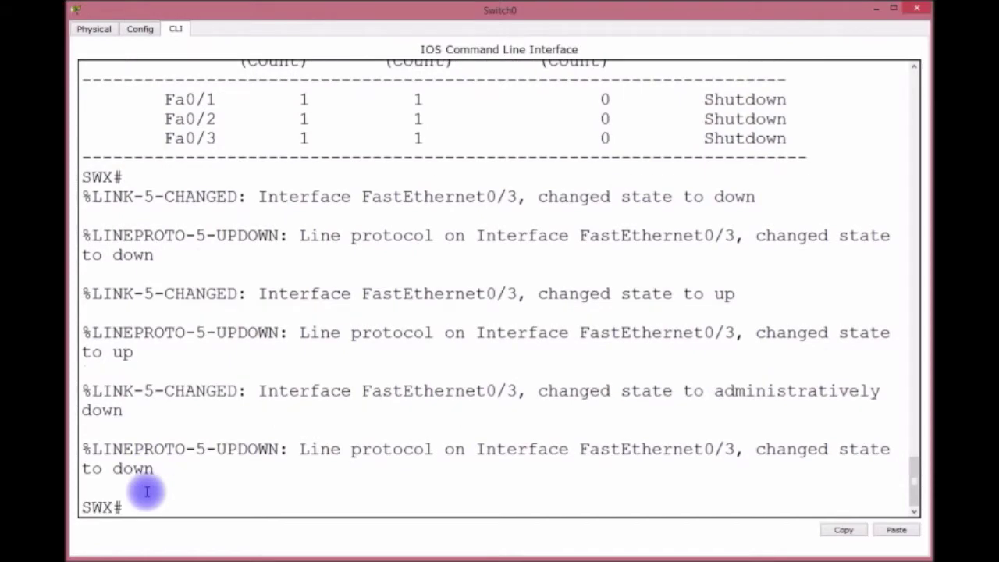
pyautogui.write('SH PORT')
pyautogui.press('Tab')
pyautogui.press('Return')
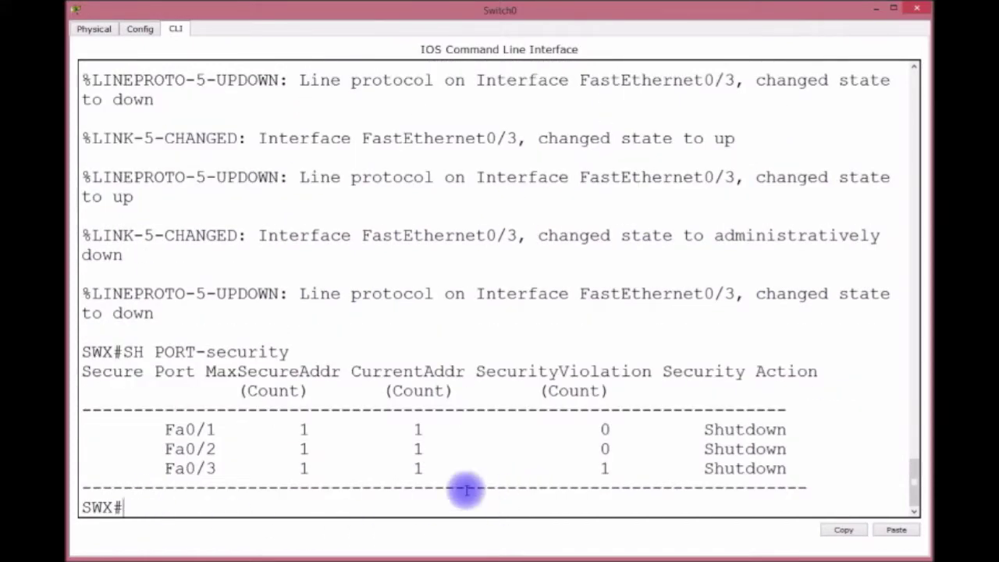
pyautogui.doubleClick(605, 467)
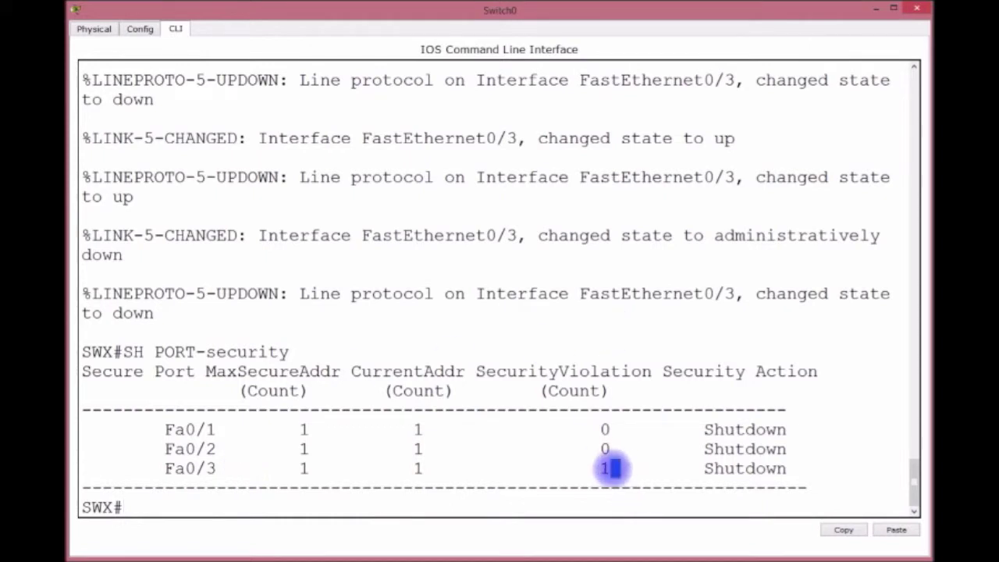
pyautogui.click(206, 500)
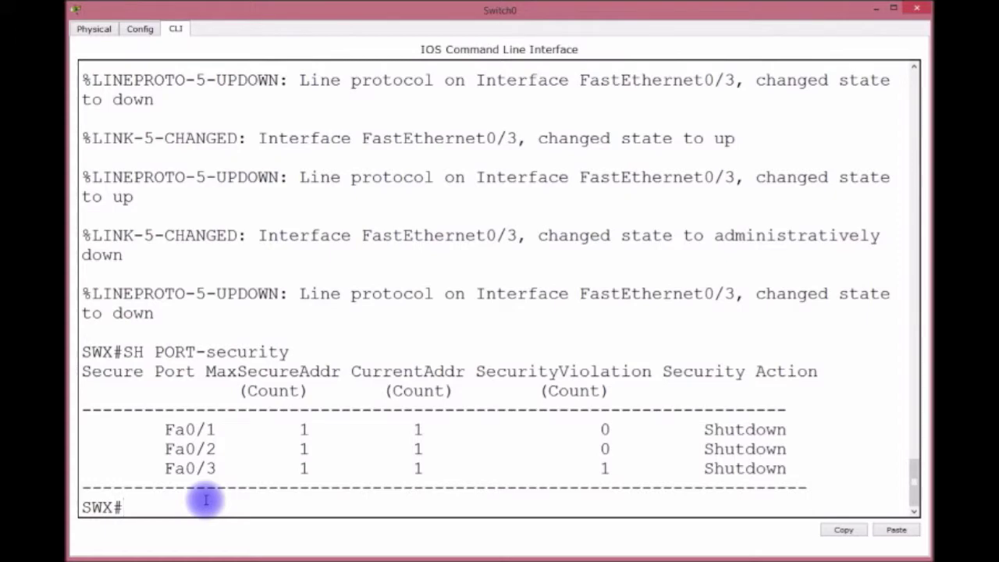
pyautogui.write('SH INT F0/3')
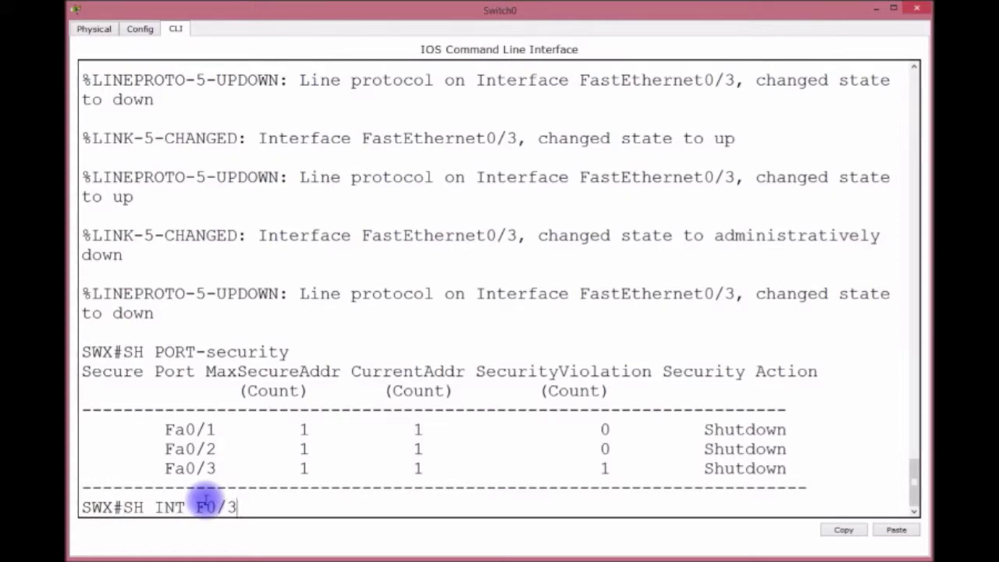
pyautogui.press('Return')
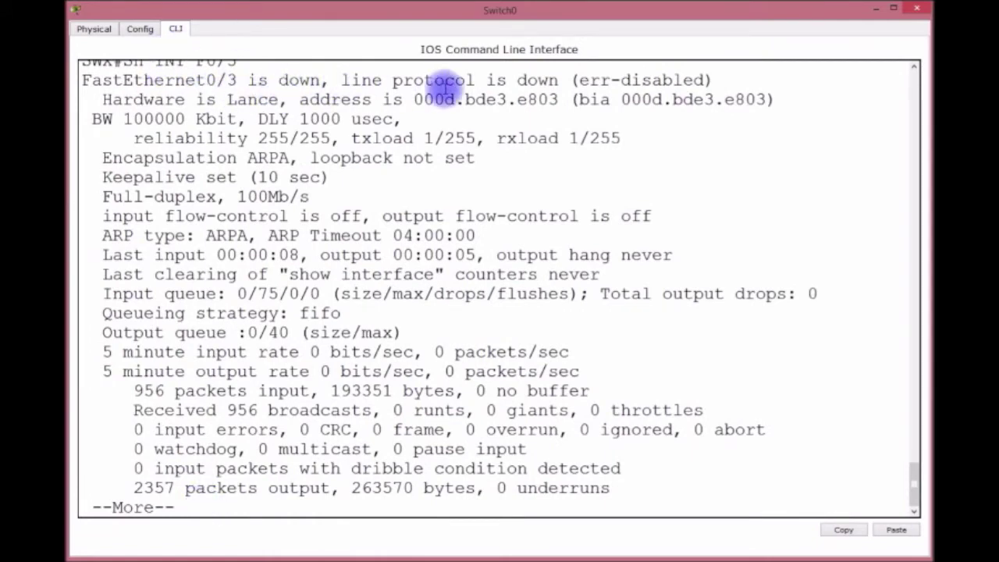
pyautogui.moveTo(579, 79); pyautogui.dragTo(711, 80)
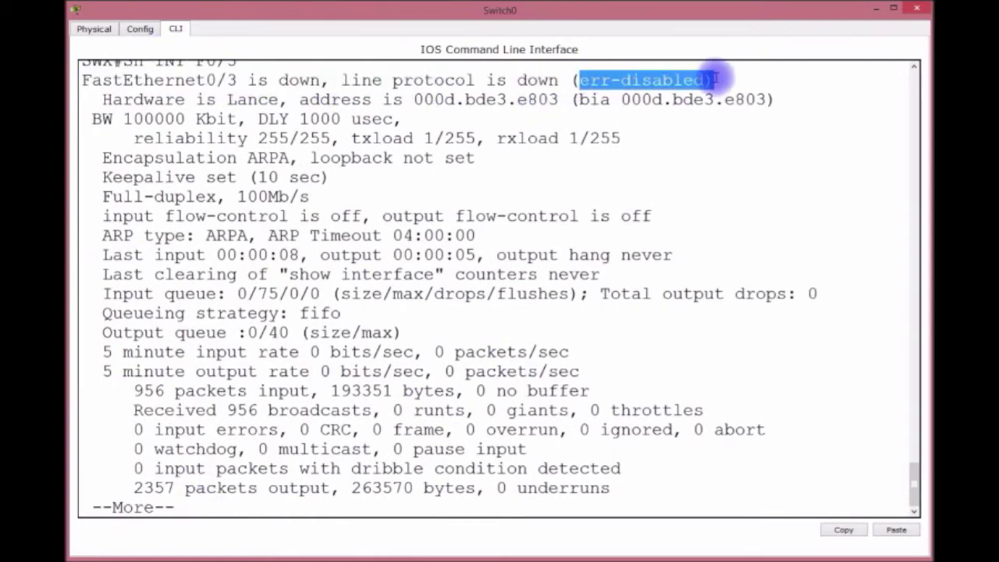
pyautogui.click(877, 11)
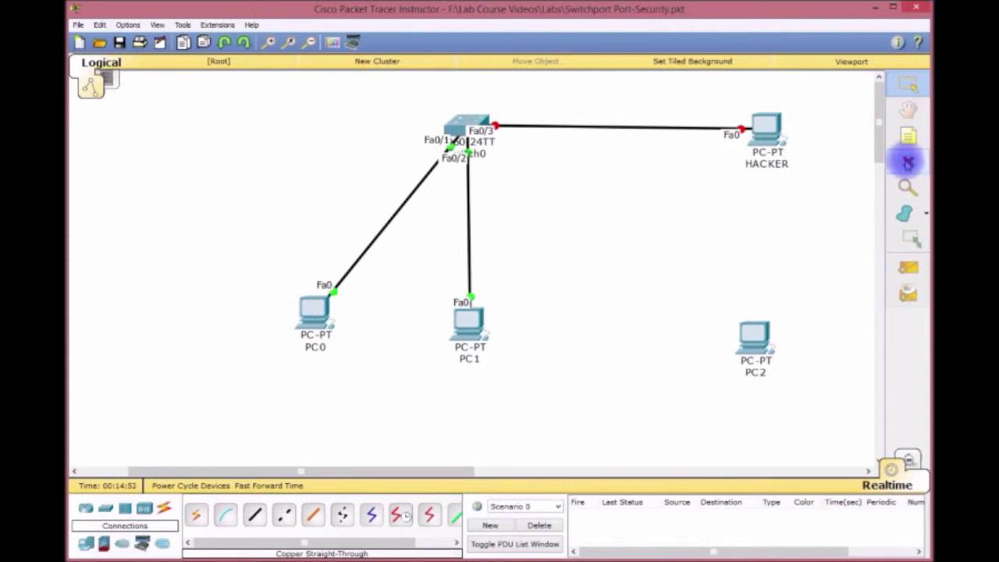
# Remove HACKER's cable to the switch and move PC2 back toward the switch.
pyautogui.click(907, 163)
pyautogui.click(660, 129)
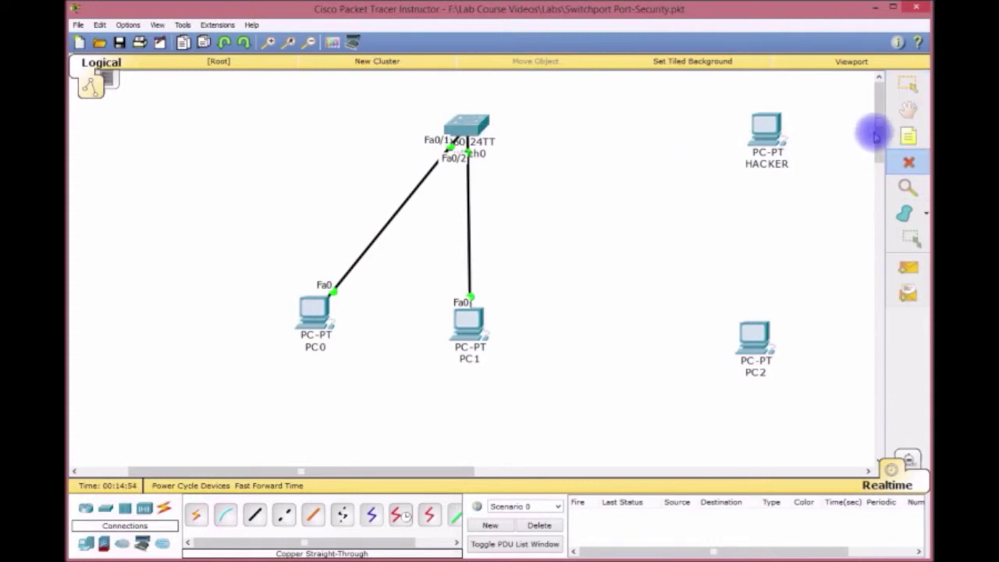
pyautogui.click(907, 83)
pyautogui.moveTo(754, 338); pyautogui.dragTo(600, 314)
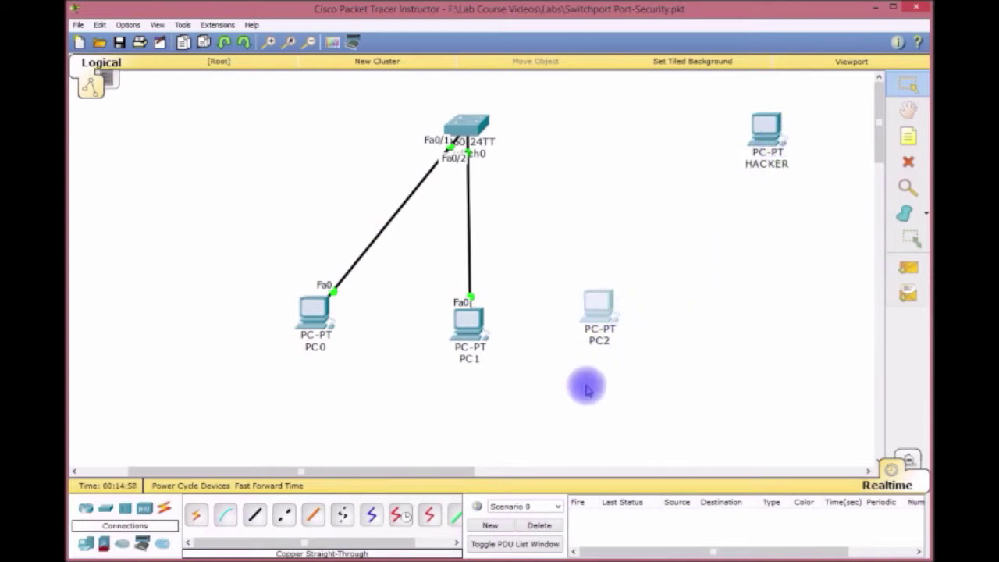
# Connect PC2 to switch port FastEthernet0/3 with a copper straight-through cable and view the switch CLI.
pyautogui.click(254, 514)
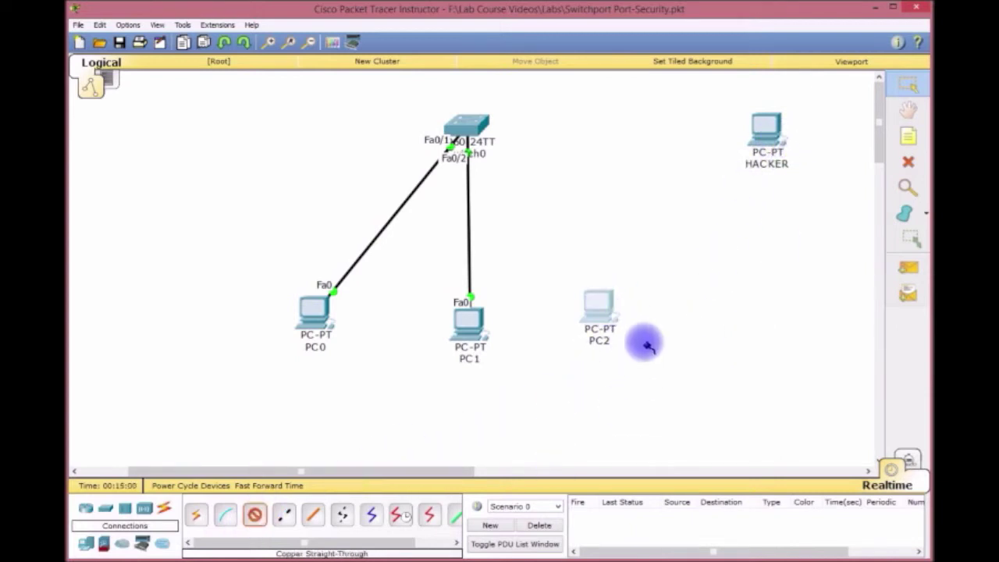
pyautogui.click(598, 306)
pyautogui.click(640, 324)
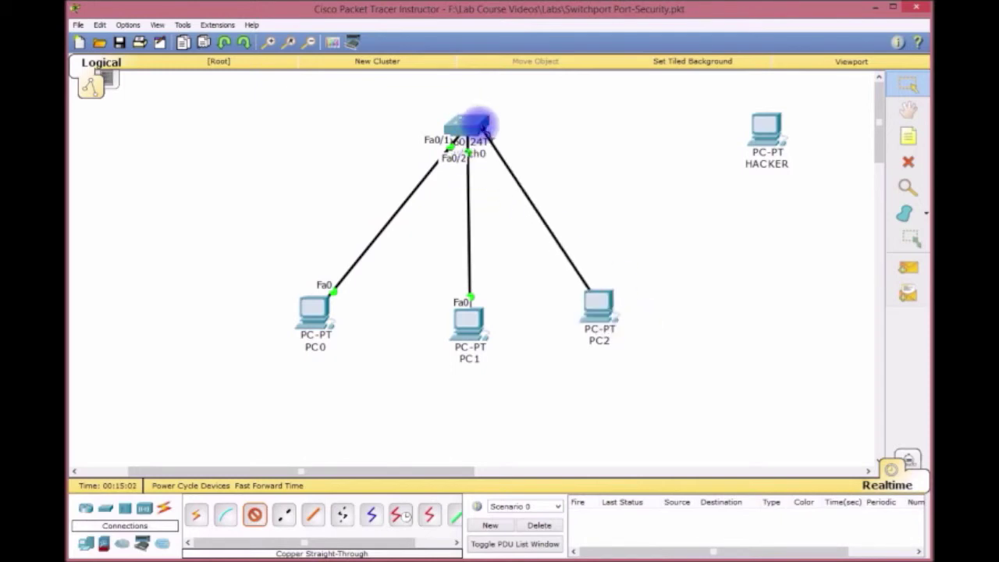
pyautogui.click(480, 125)
pyautogui.click(507, 148)
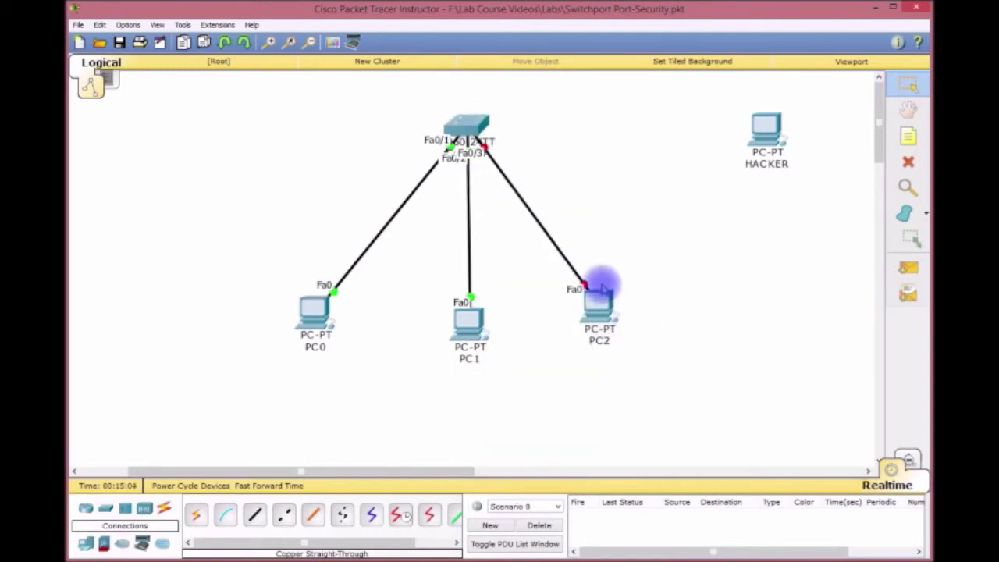
pyautogui.moveTo(598, 305); pyautogui.dragTo(614, 315)
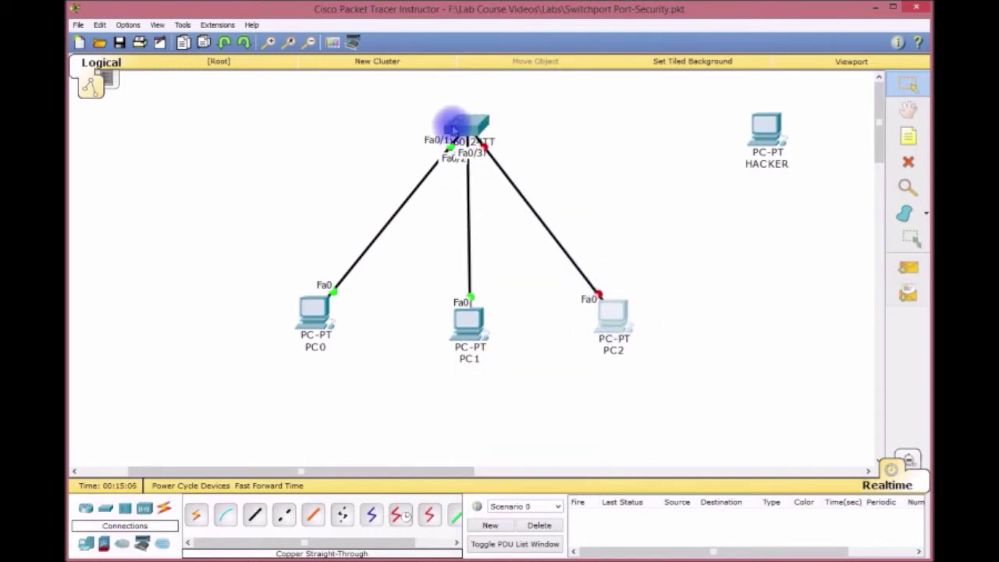
pyautogui.click(455, 128)
pyautogui.click(560, 231)
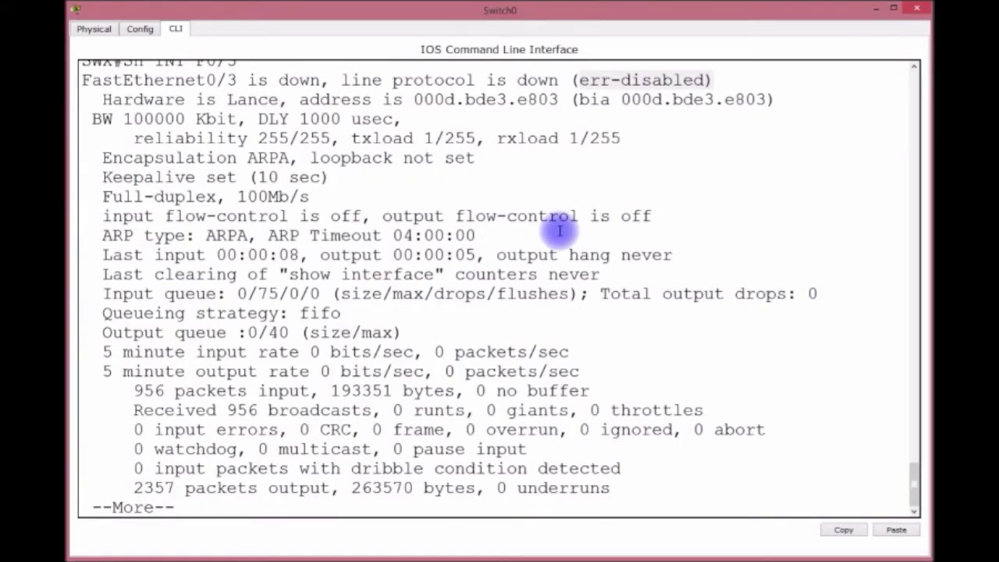
# Enter interface Fa0/3 configuration and reset it with shut then no shut.
pyautogui.scroll(1, 609, 223)
pyautogui.click(449, 412)
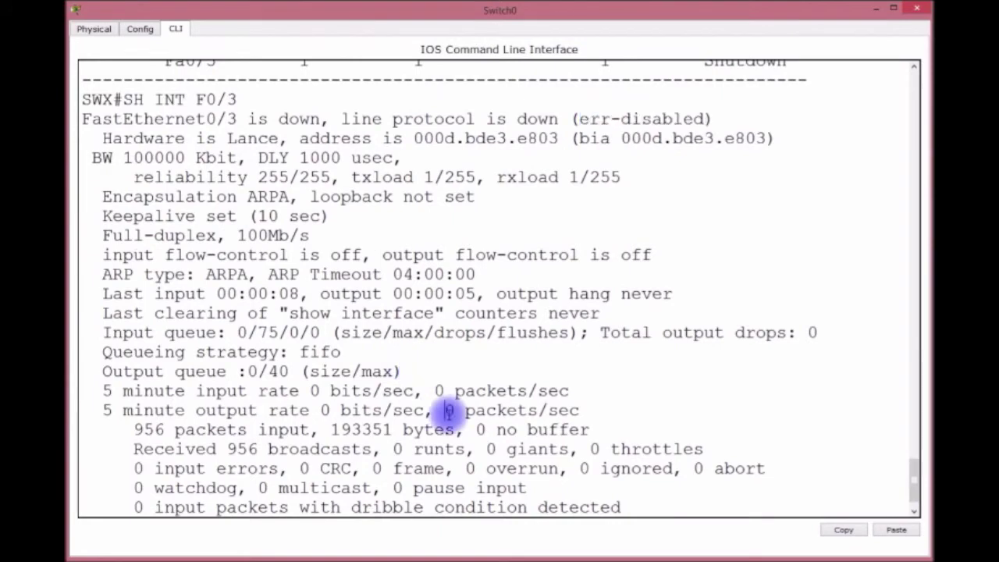
pyautogui.scroll(-1, 450, 414)
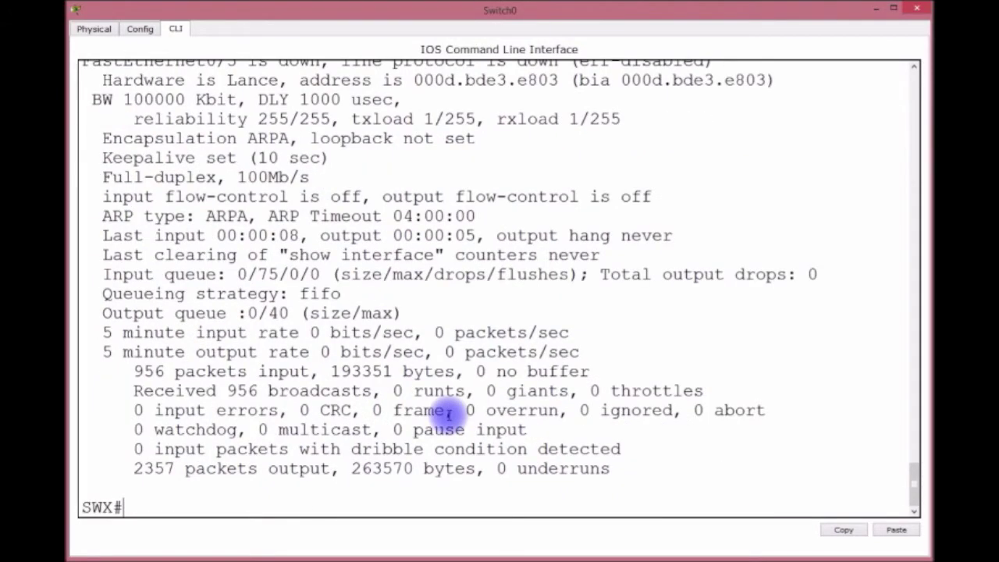
pyautogui.write('CONFIG T')
pyautogui.press('Return')
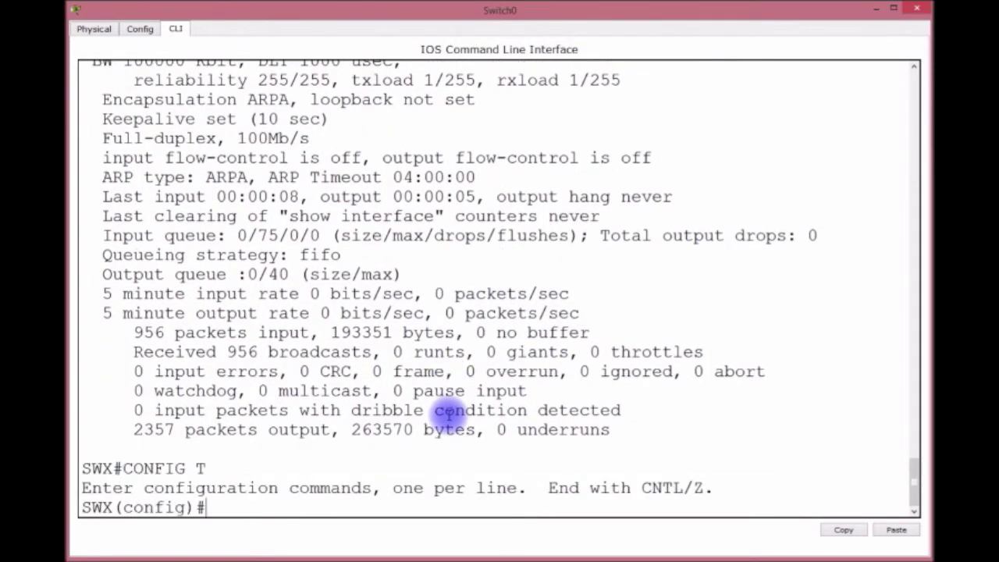
pyautogui.write('INT F0/')
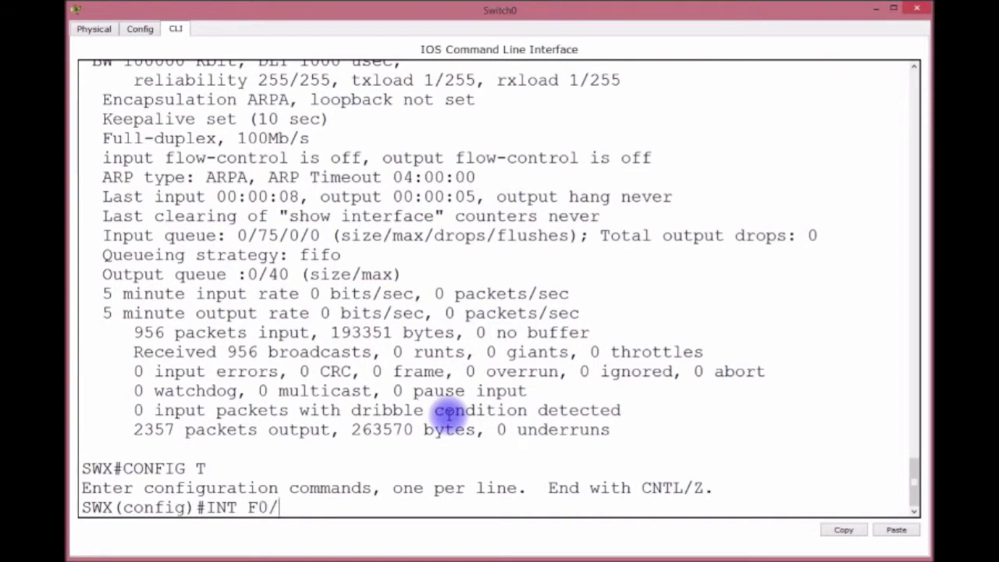
pyautogui.write('0')
pyautogui.write('3')
pyautogui.press('Return')
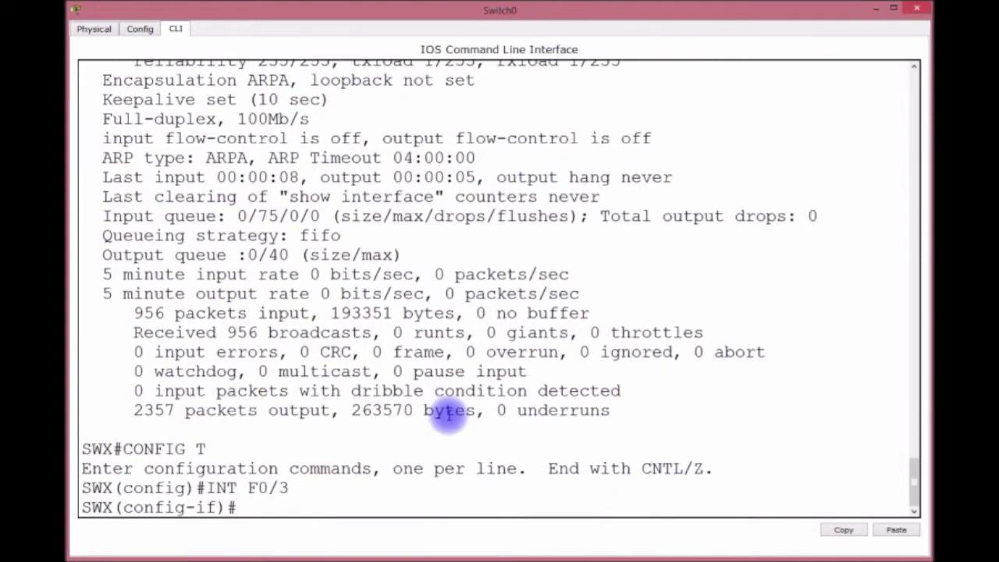
pyautogui.write('SHUT')
pyautogui.press('Return')
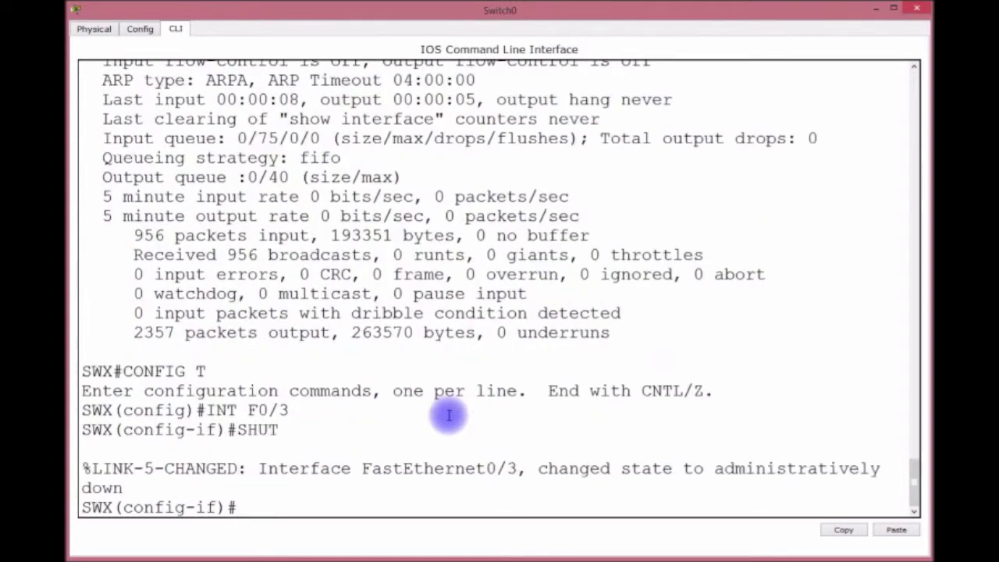
pyautogui.write('NO SHUT')
pyautogui.press('Return')
# Save the running configuration with DO WR and return to the topology.
pyautogui.press('Return')
pyautogui.press('Return')
pyautogui.press('Return')
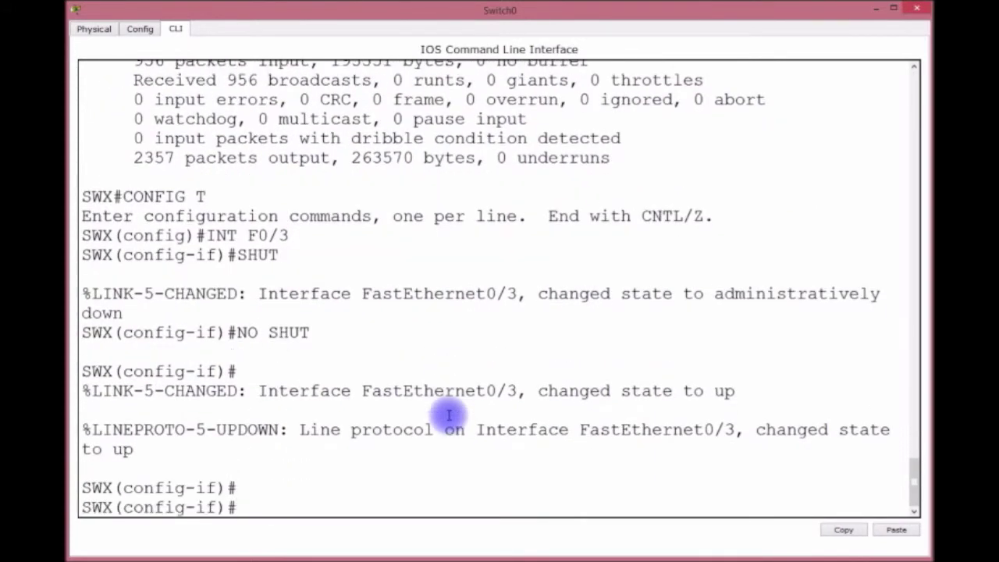
pyautogui.write('DO WR')
pyautogui.press('Return')
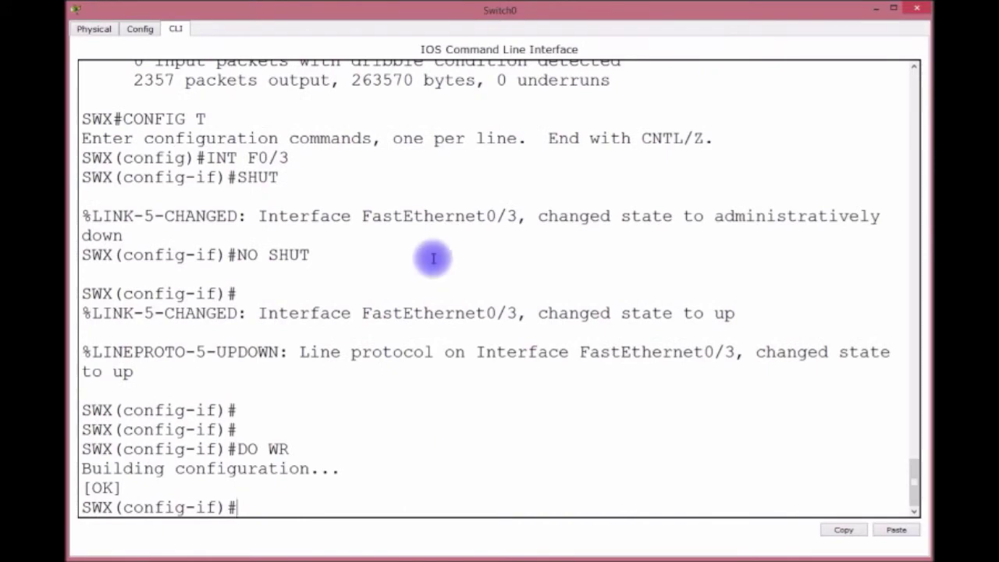
pyautogui.click(915, 8)
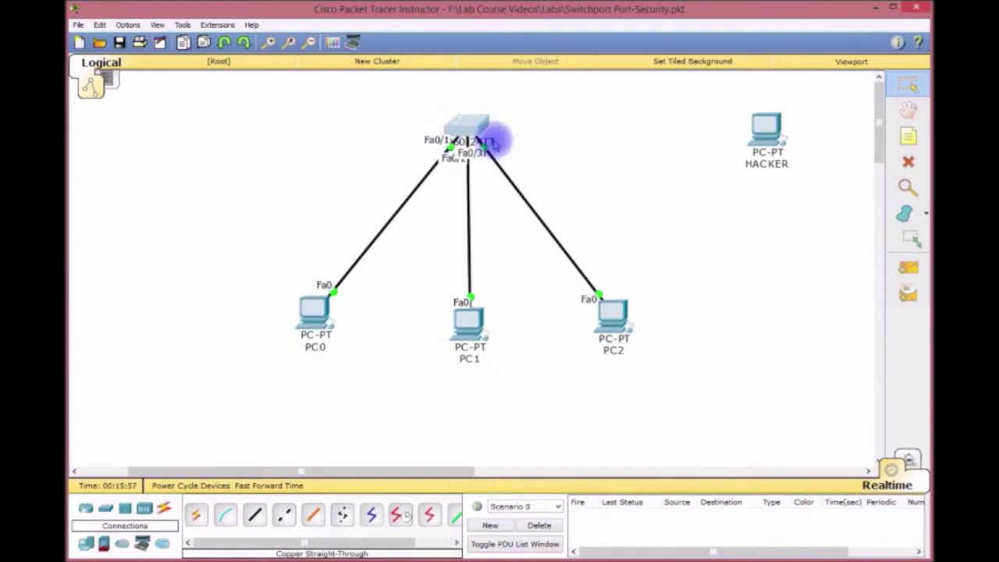
pyautogui.click(467, 124)
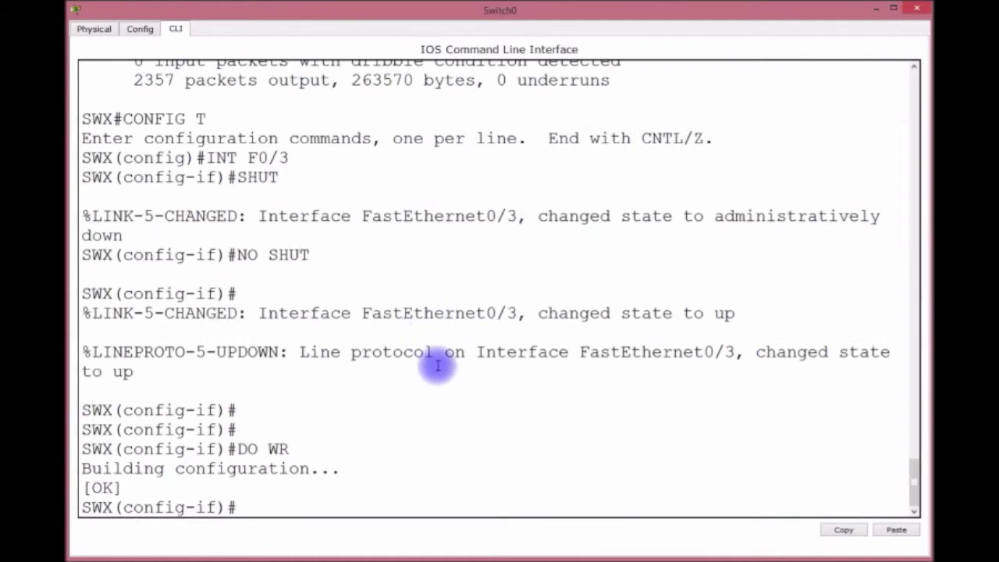
# Exit with Ctrl+Z and run show port-security, showing Fa0/1–Fa0/3 with 0 violations.
pyautogui.hotkey('ctrl', 'z')
pyautogui.hotkey('ctrl', 'z')
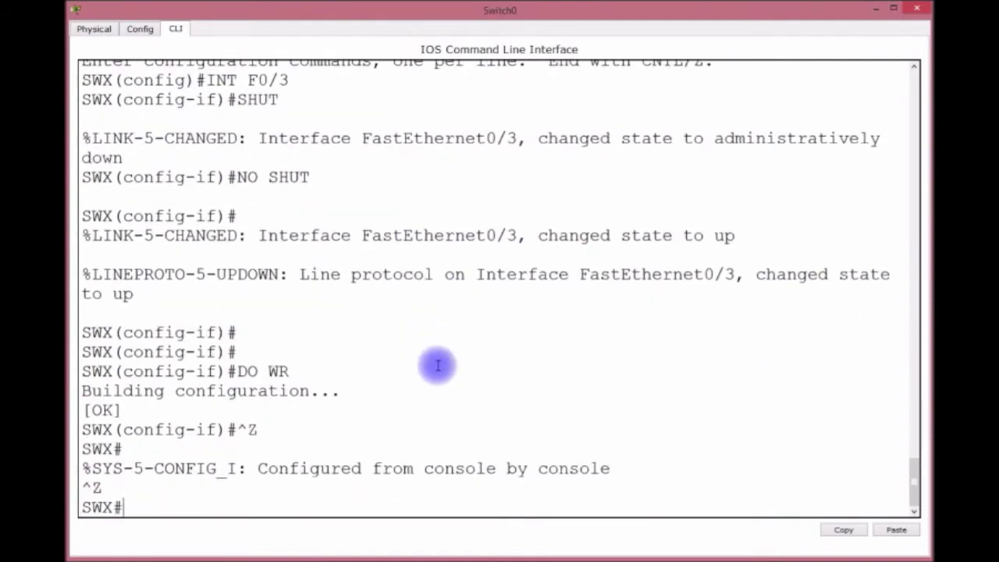
pyautogui.write('SH')
pyautogui.press('Up')
pyautogui.press('Down')
pyautogui.write('INT F0/3')
pyautogui.press('Up')
pyautogui.press('Up')
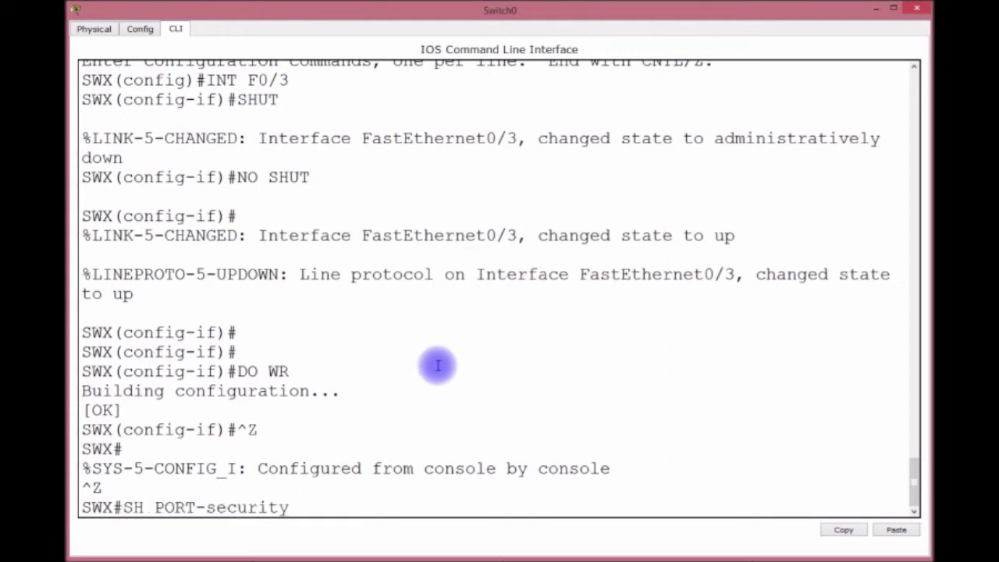
pyautogui.press('Return')
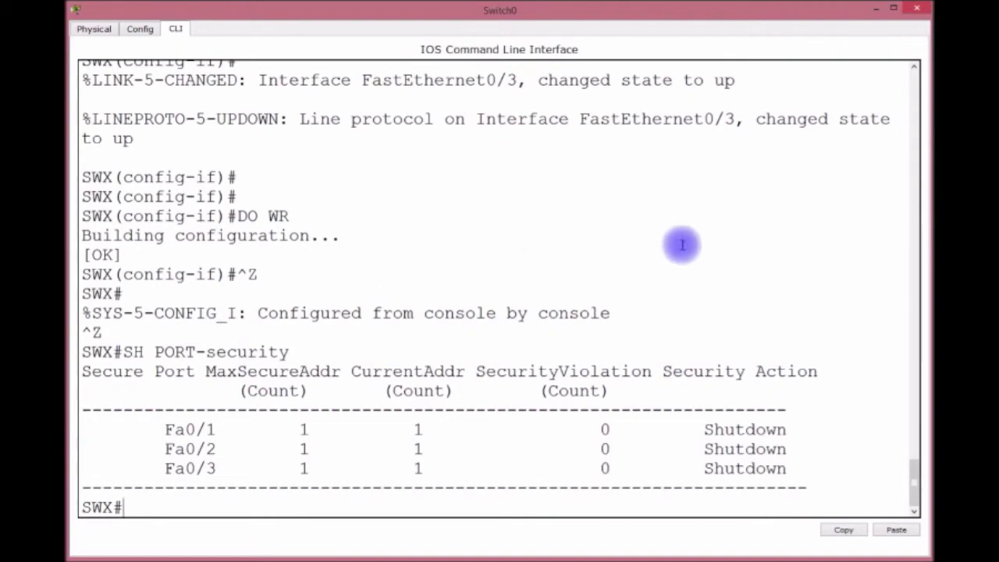
pyautogui.click(875, 10)
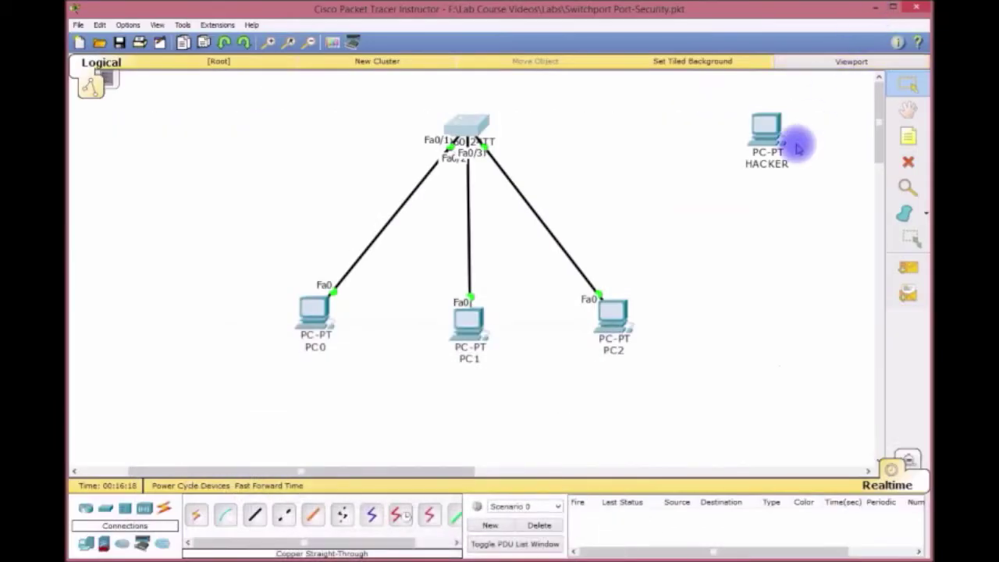
# Ping 192.168.1.1 from PC2's command prompt and receive successful replies.
pyautogui.click(600, 312)
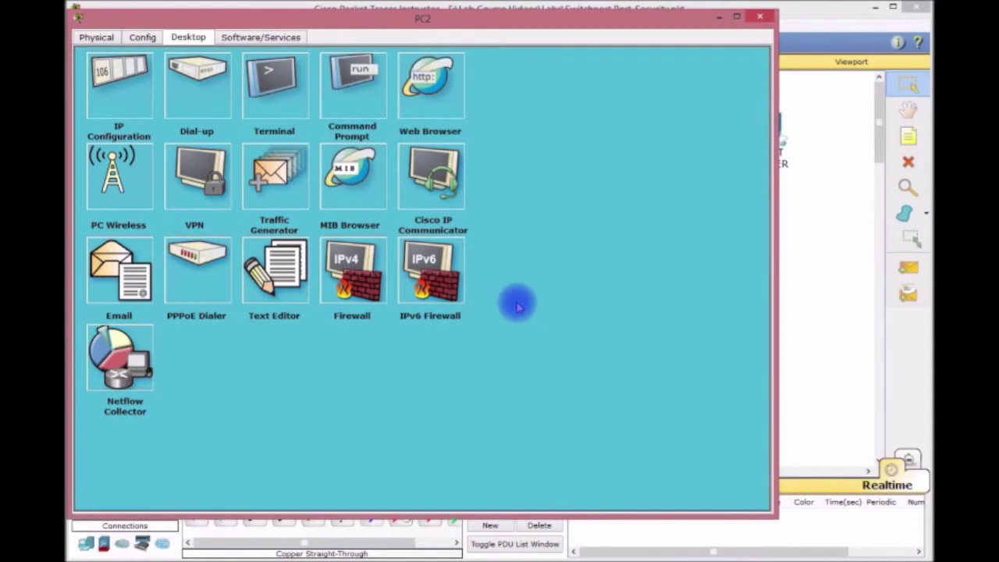
pyautogui.click(351, 83)
pyautogui.write('PING ')
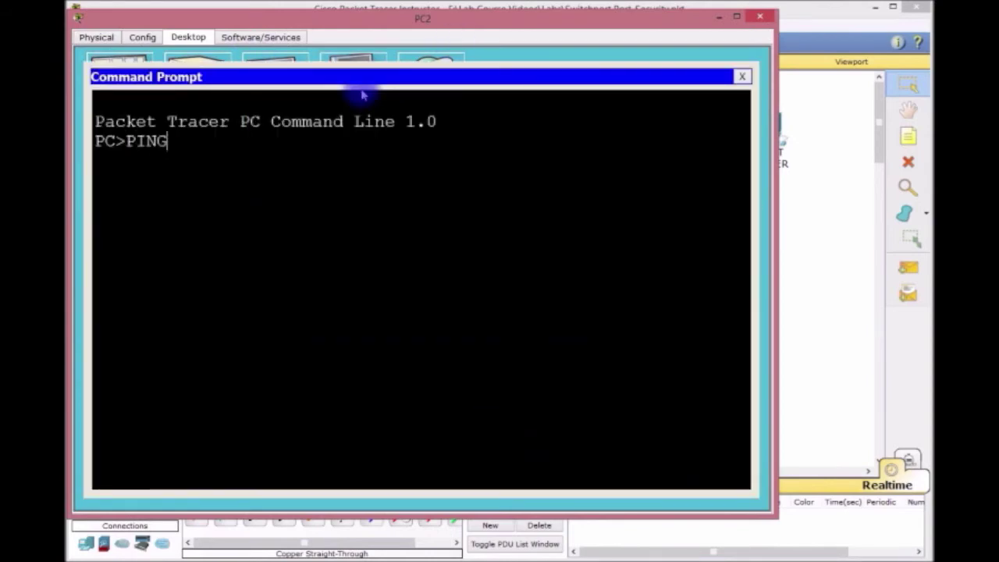
pyautogui.write('1')
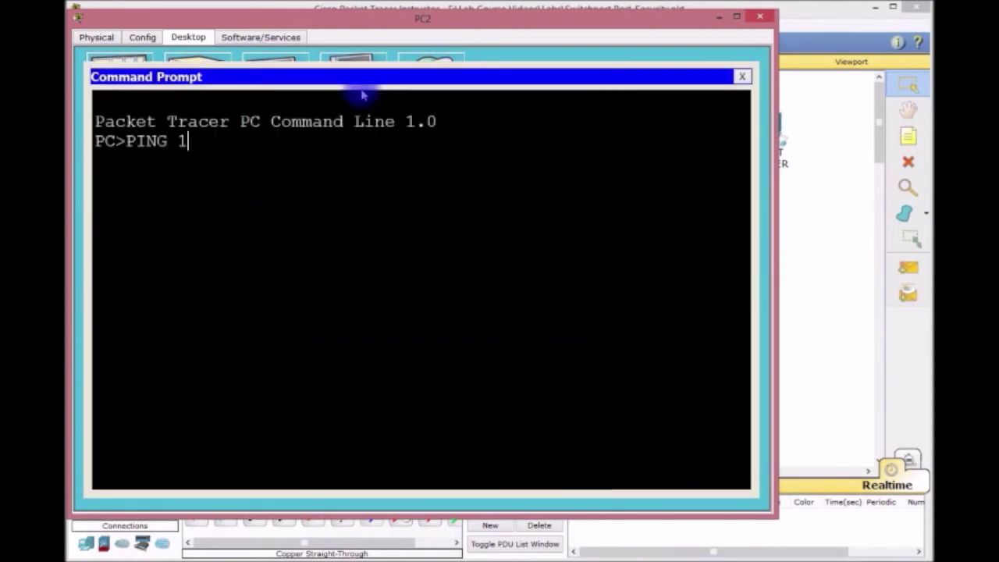
pyautogui.write('92.168.1.1')
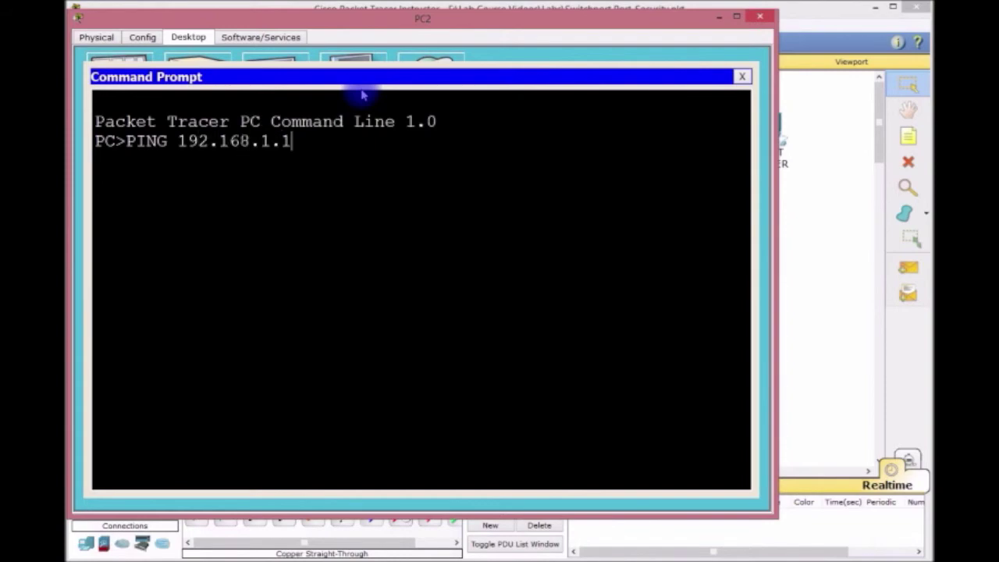
pyautogui.press('Return')
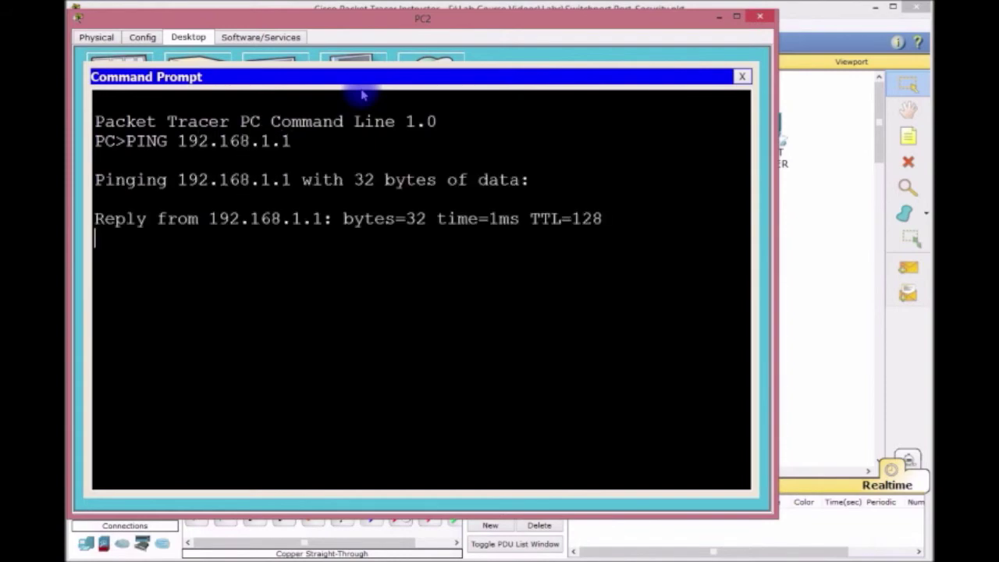
pyautogui.click(759, 17)
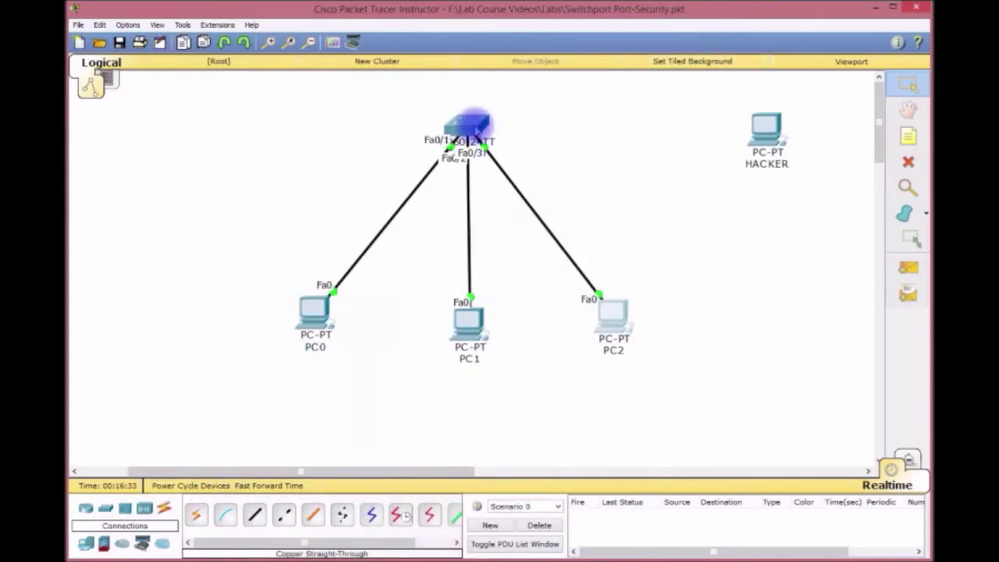
pyautogui.click(467, 126)
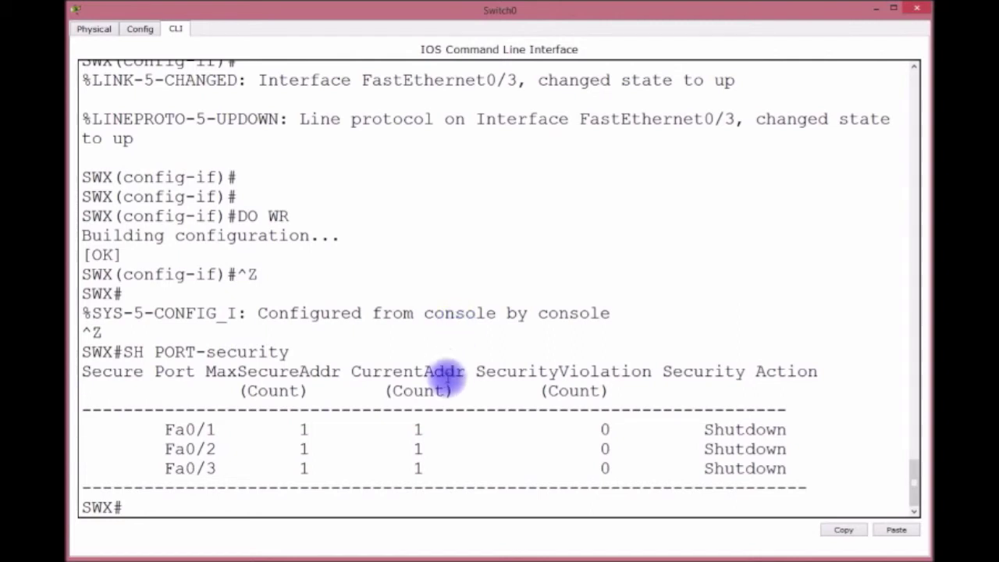
# Run show mac-address-table and highlight the STATIC entries on Fa0/1, Fa0/2 and Fa0/3.
pyautogui.write('SH MAC-')
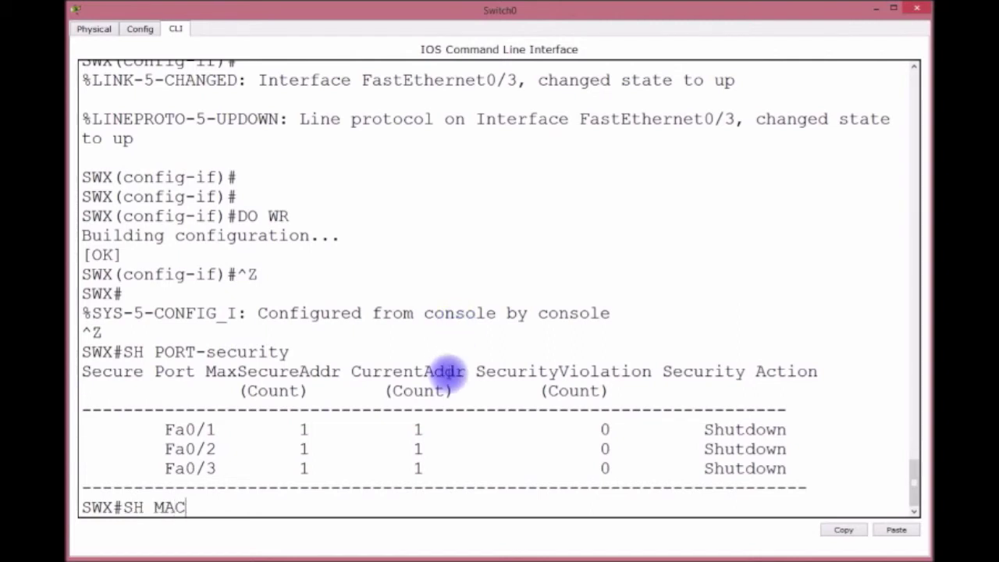
pyautogui.press('Tab')
pyautogui.press('Return')
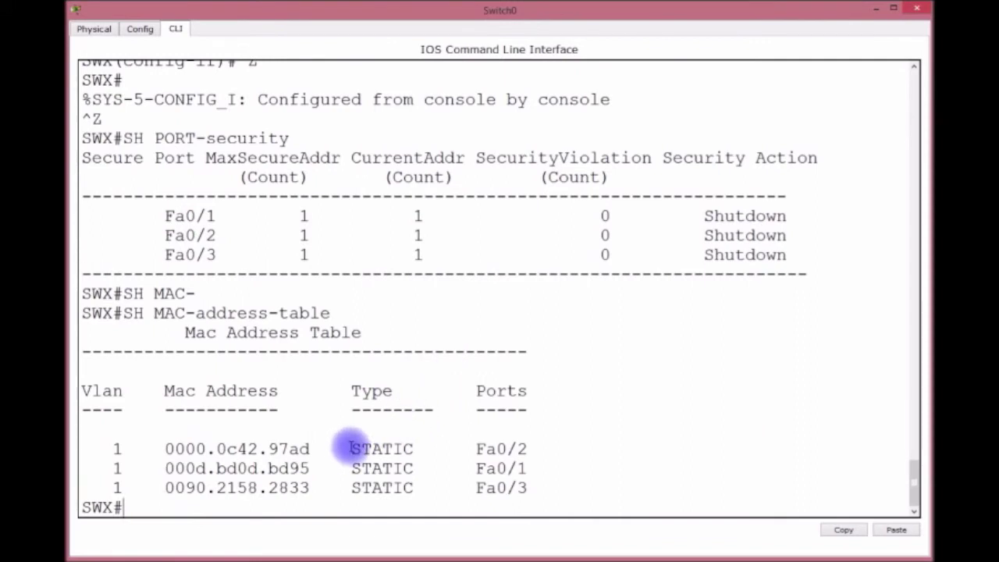
pyautogui.moveTo(350, 449); pyautogui.dragTo(415, 489)
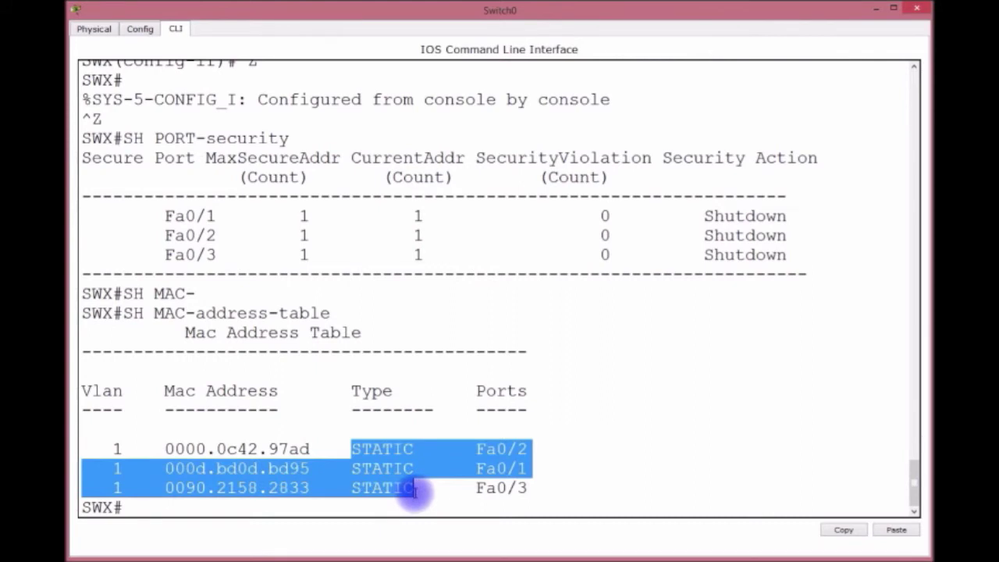
pyautogui.click(416, 489)
pyautogui.doubleClick(373, 449)
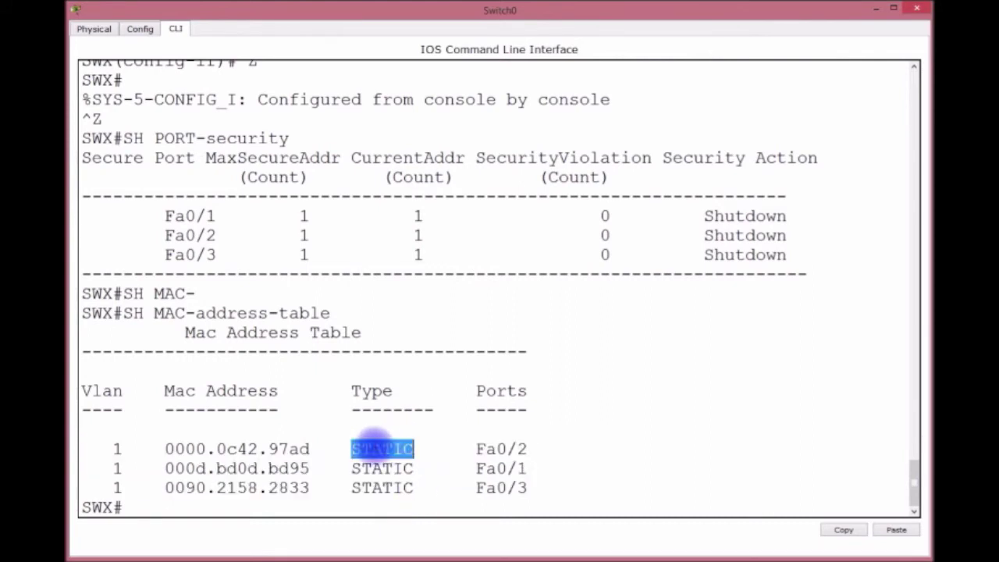
pyautogui.doubleClick(379, 468)
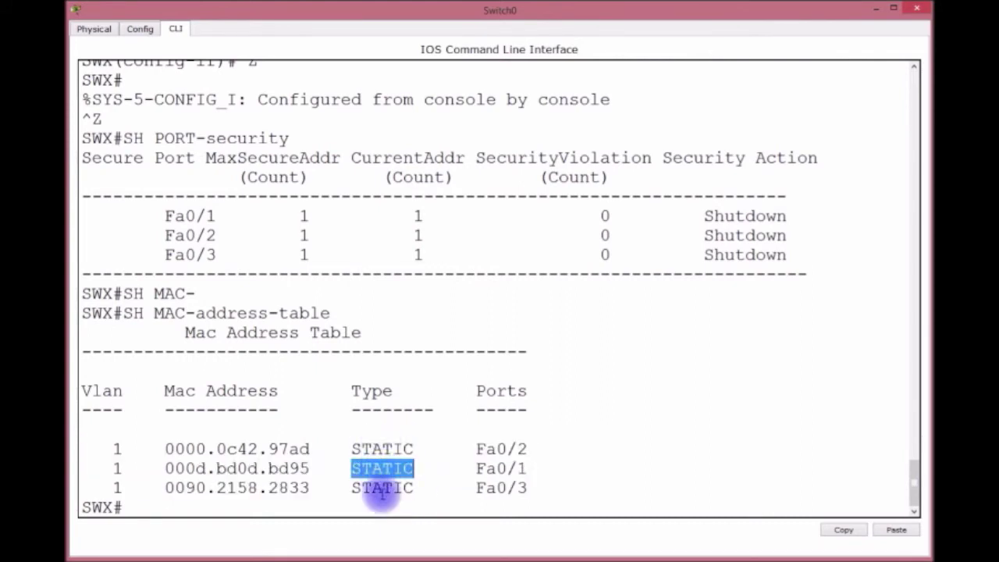
pyautogui.doubleClick(381, 488)
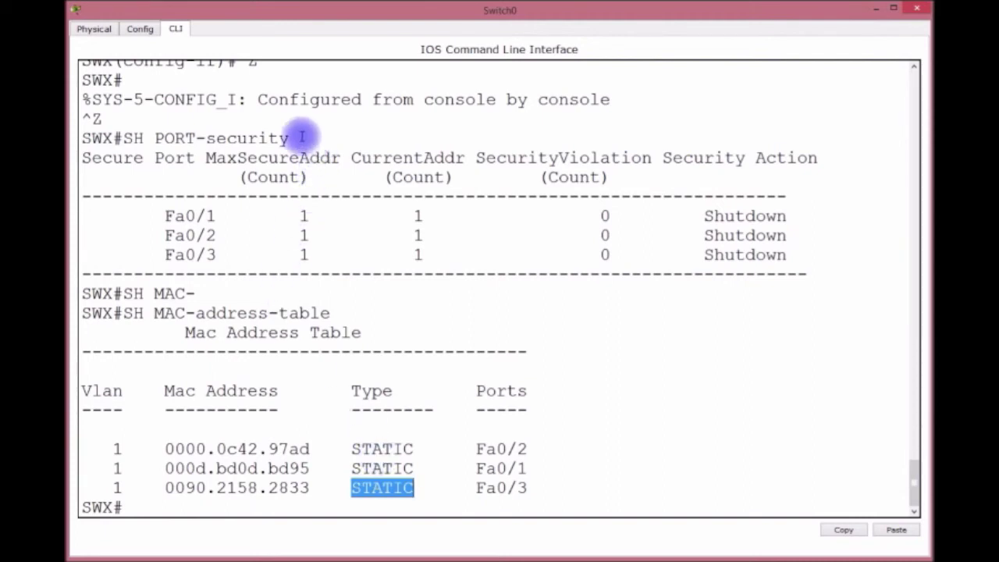
pyautogui.moveTo(299, 139); pyautogui.dragTo(124, 138)
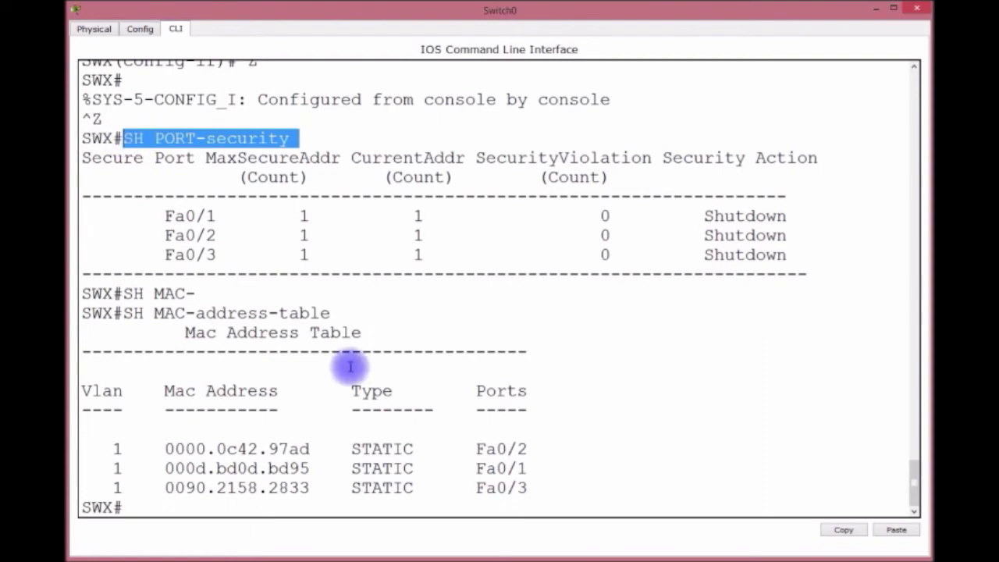